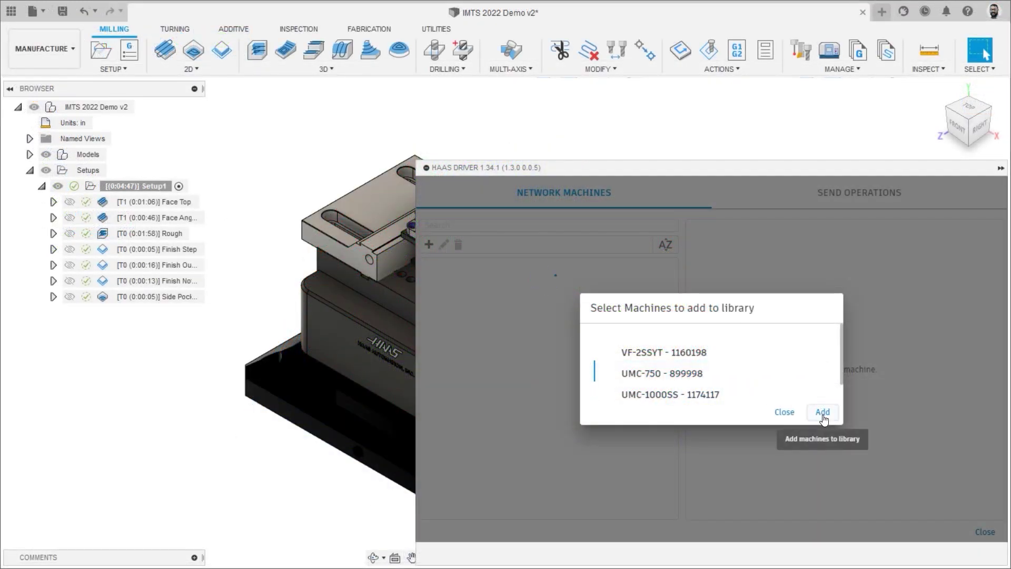
# Add the Haas UMC-750 machine to Setup1 in the Haas Driver
pyautogui.click(820, 412)
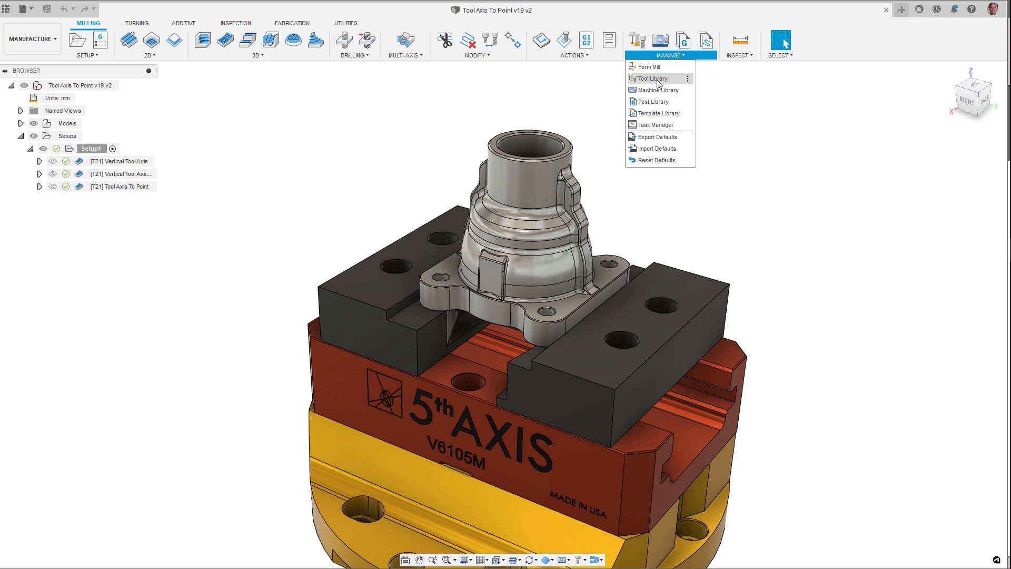
# Turn off all Fusion 360 libraries and the Haas Tooling-Haas Holders library in the tool library
pyautogui.click(656, 80)
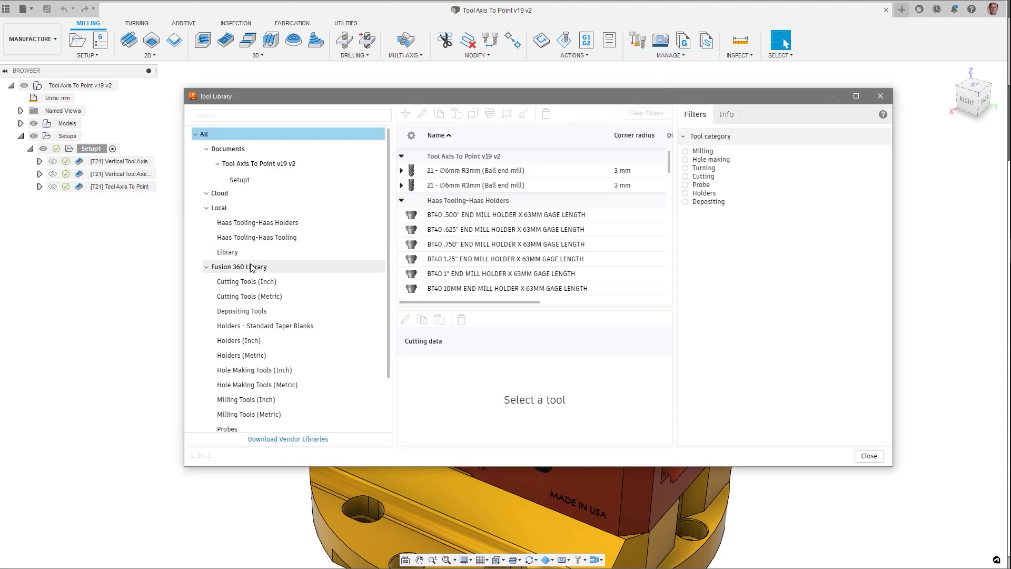
pyautogui.rightClick(253, 266)
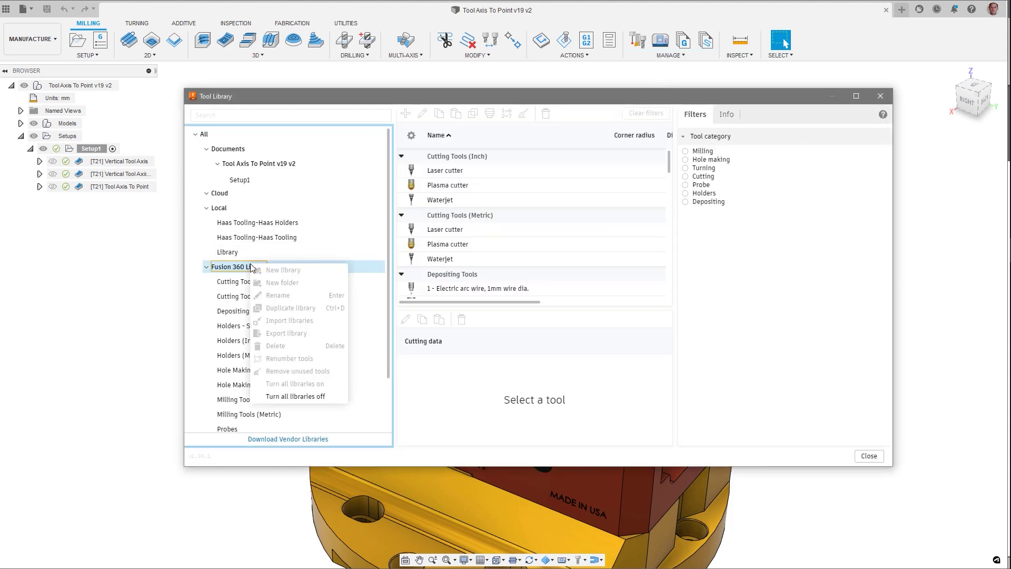
pyautogui.click(275, 398)
pyautogui.click(250, 224)
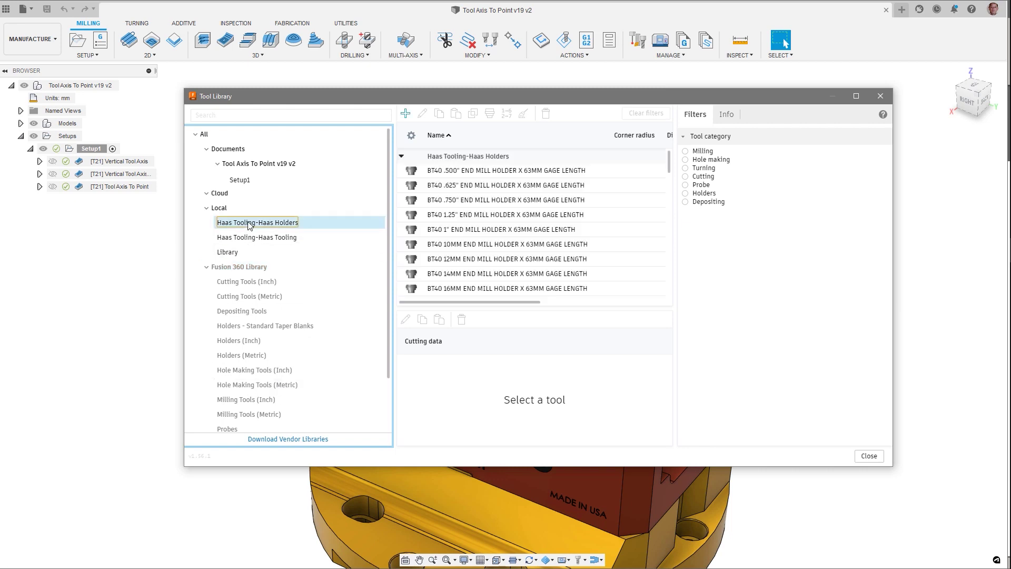
pyautogui.rightClick(250, 223)
pyautogui.click(291, 347)
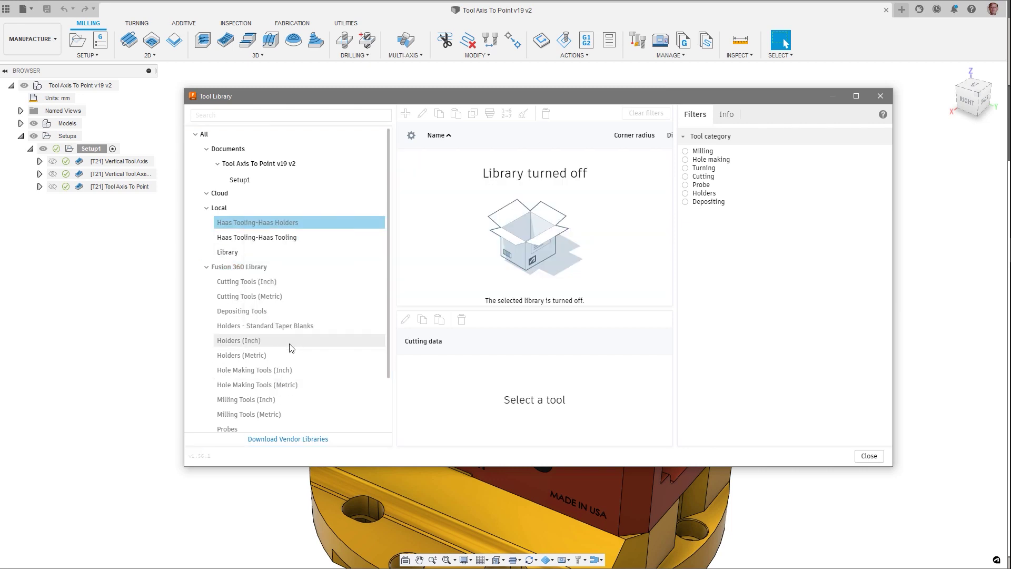
# Reopen the tool library and turn the Haas Tooling-Haas Holders library back on
pyautogui.click(868, 456)
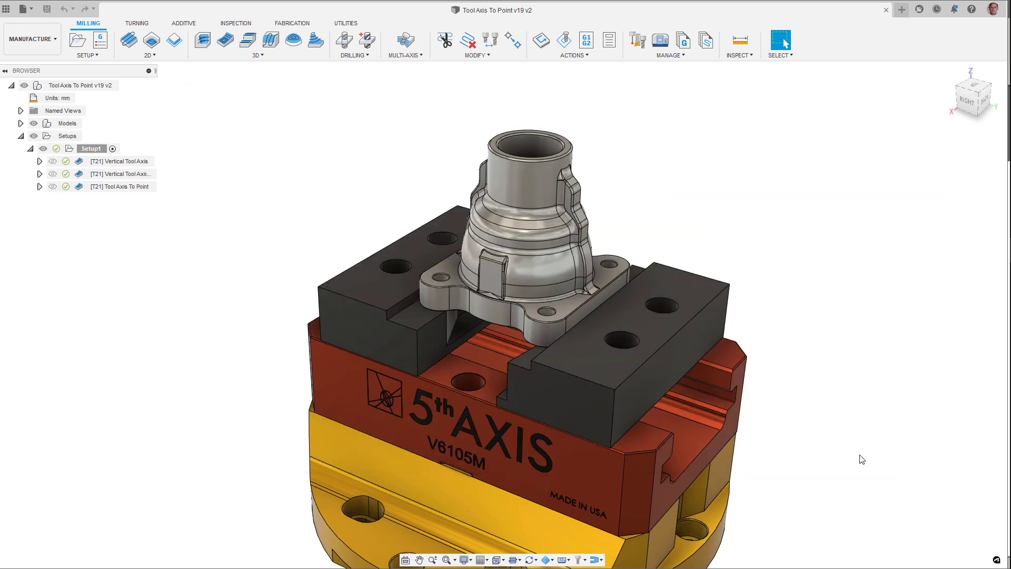
pyautogui.click(678, 59)
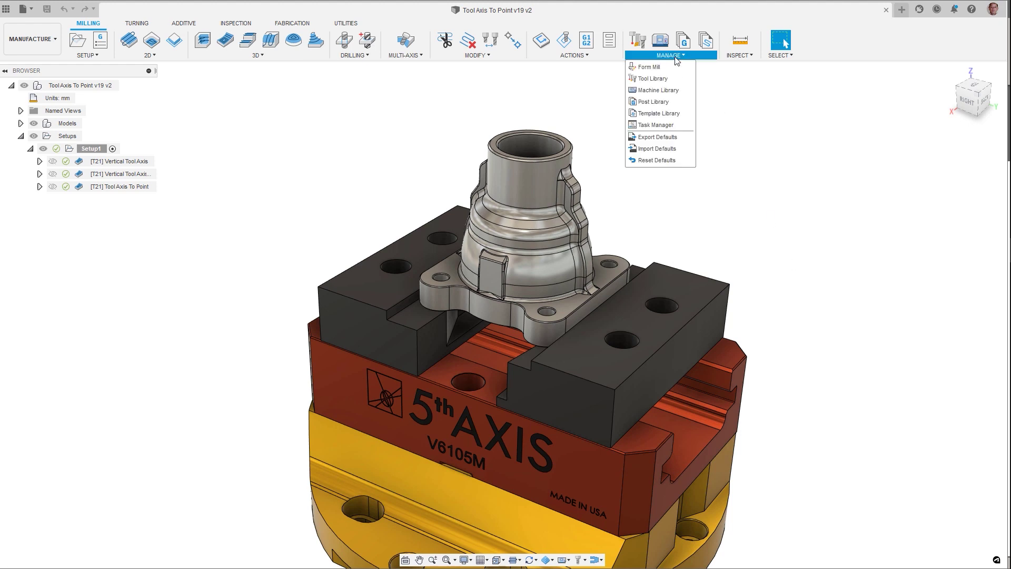
pyautogui.click(657, 79)
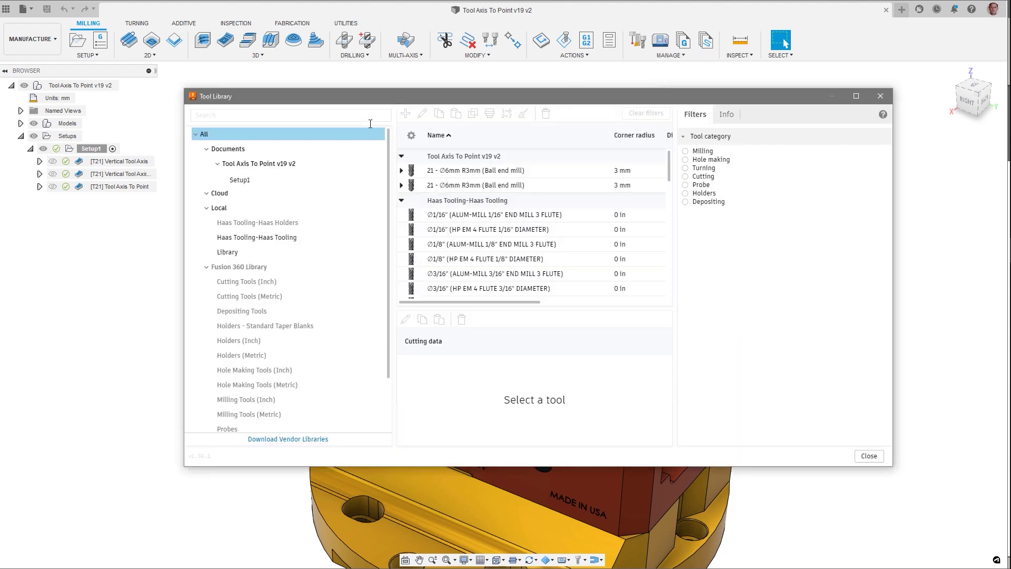
pyautogui.rightClick(294, 220)
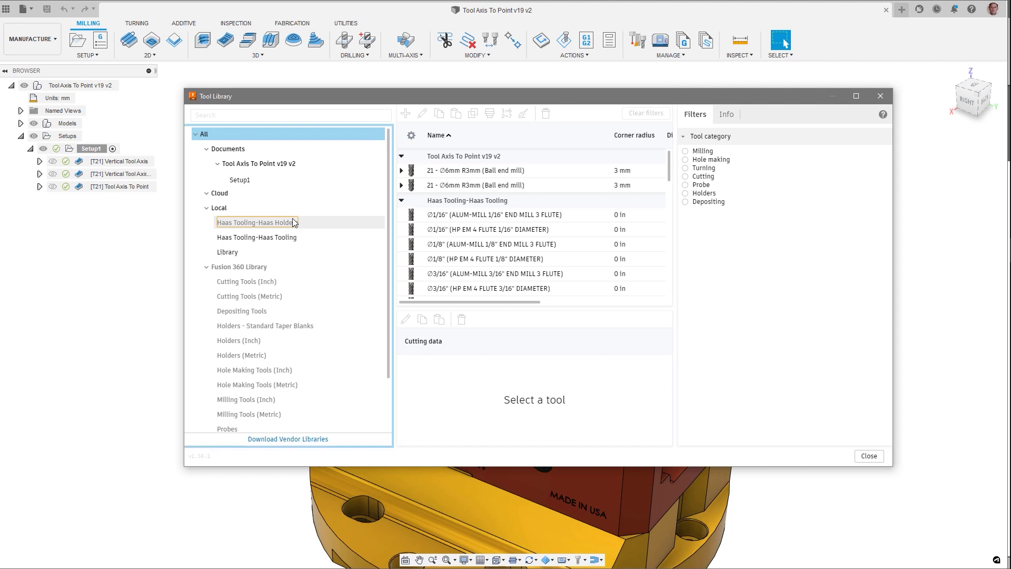
pyautogui.click(330, 339)
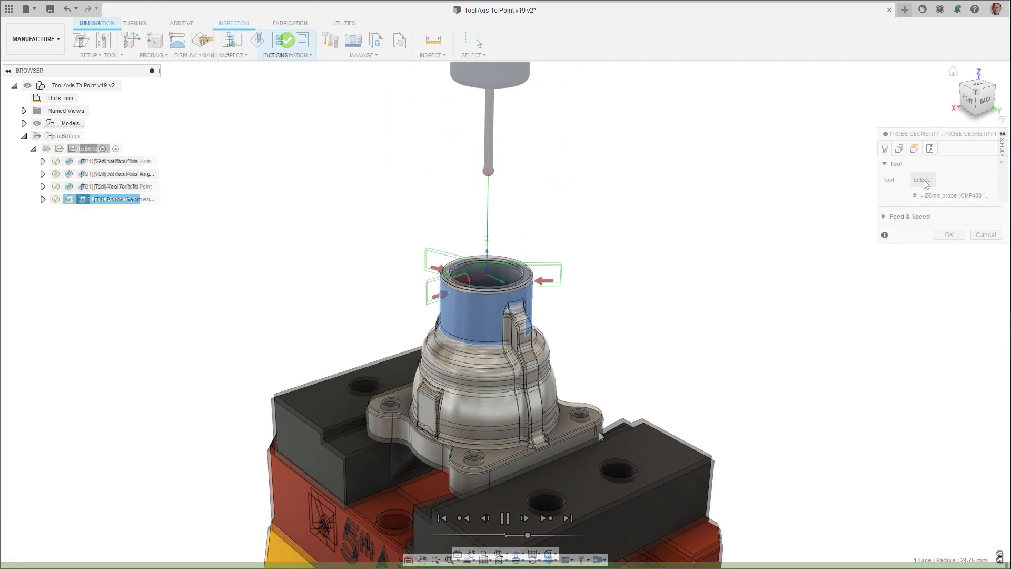
# Inspect the OMP400 probe's link, lead-in and measure feedrates in its cutting data
pyautogui.click(923, 180)
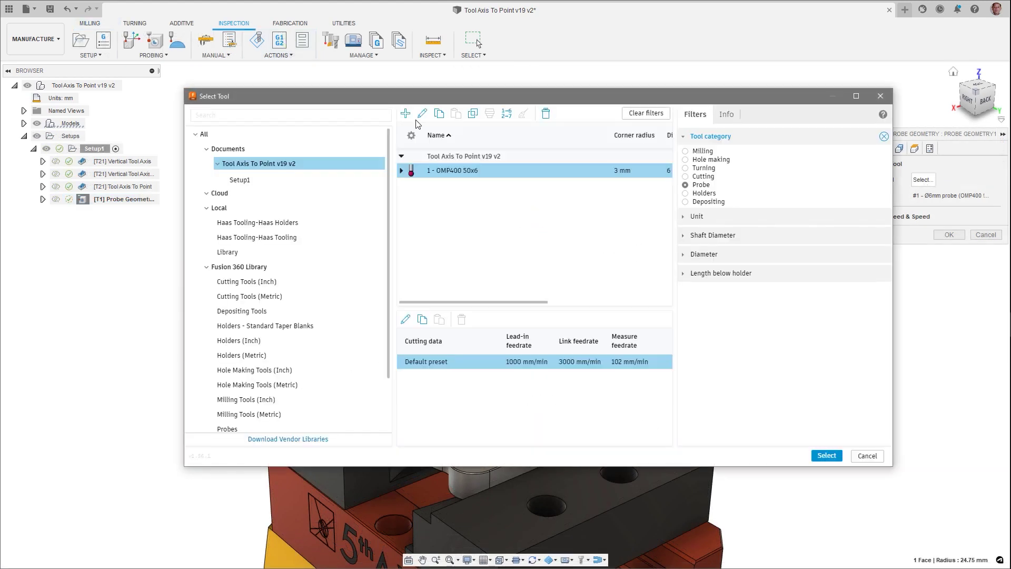
pyautogui.click(422, 115)
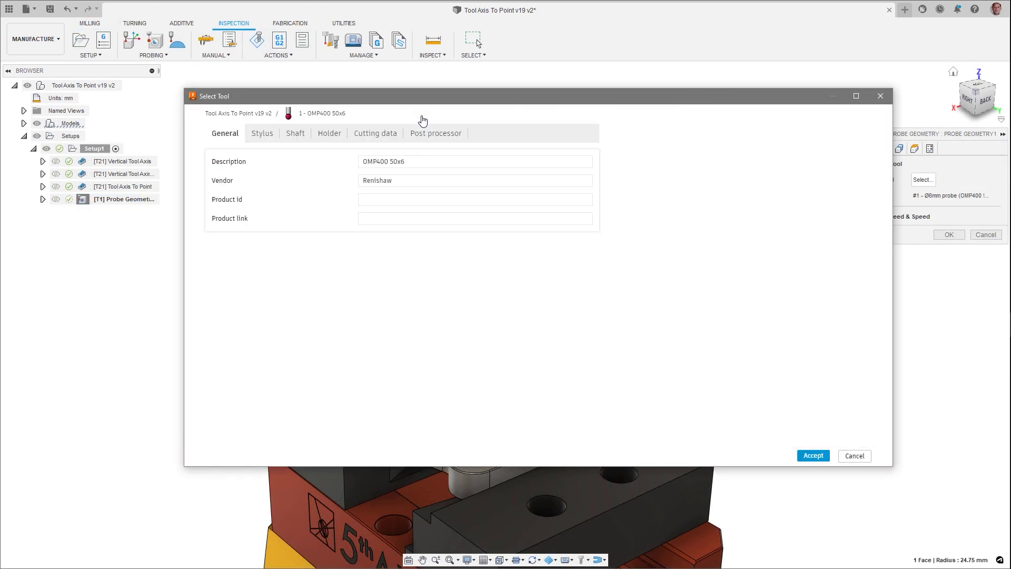
pyautogui.click(385, 137)
pyautogui.click(565, 177)
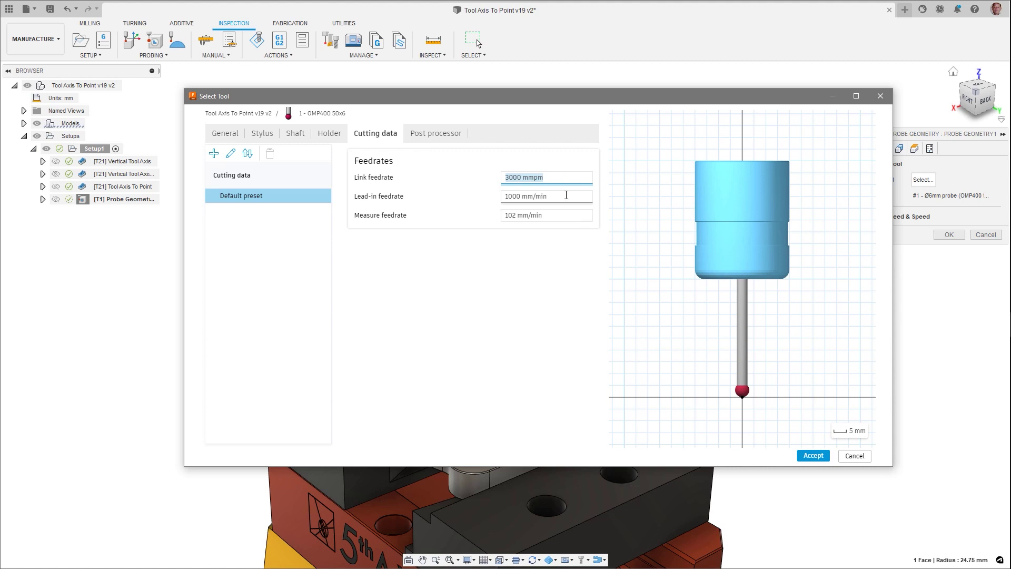
pyautogui.click(567, 198)
pyautogui.click(568, 214)
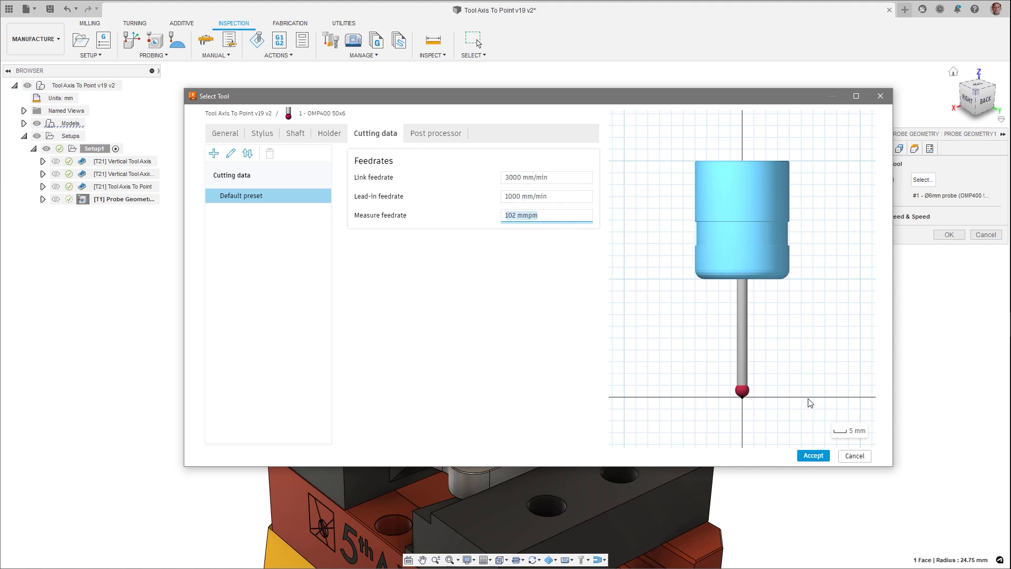
# Discard the probe edits and show Feed & Speed feedrates of 3000, 1000 and 102 mm/min
pyautogui.click(849, 457)
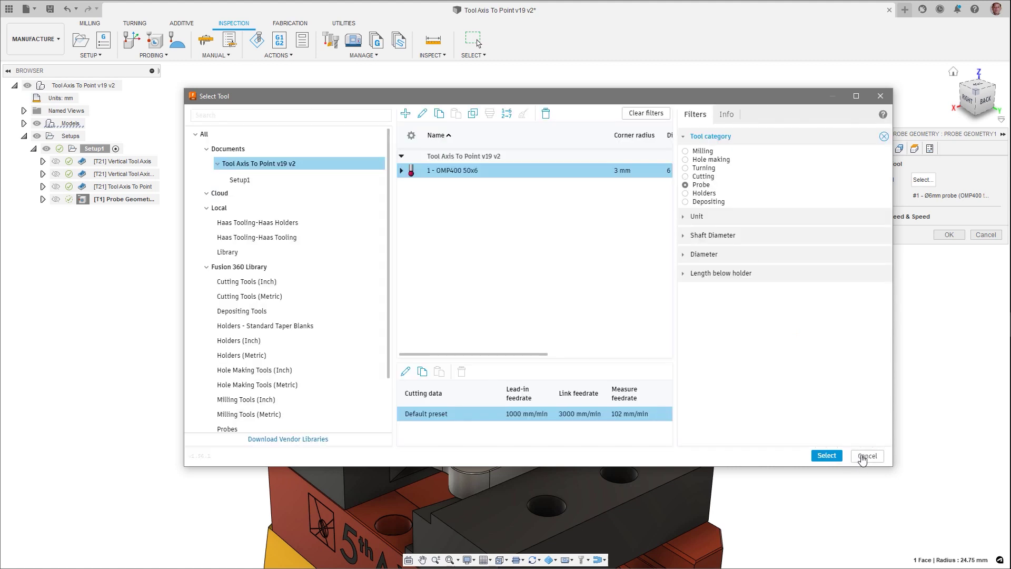
pyautogui.click(866, 456)
pyautogui.click(885, 217)
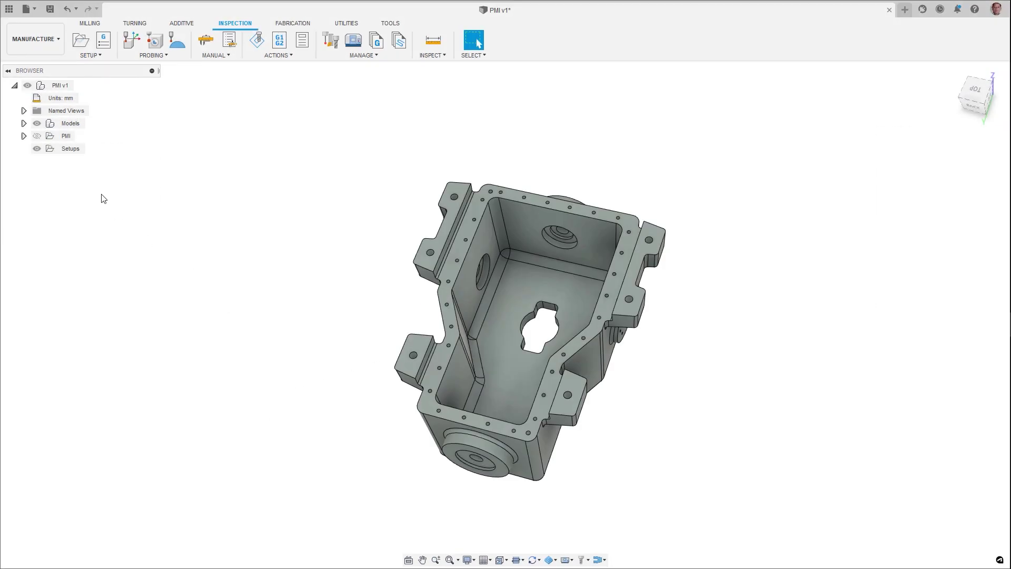
# Make the PMI folder visible so dimensions and datum labels appear on the housing
pyautogui.click(37, 136)
pyautogui.click(49, 139)
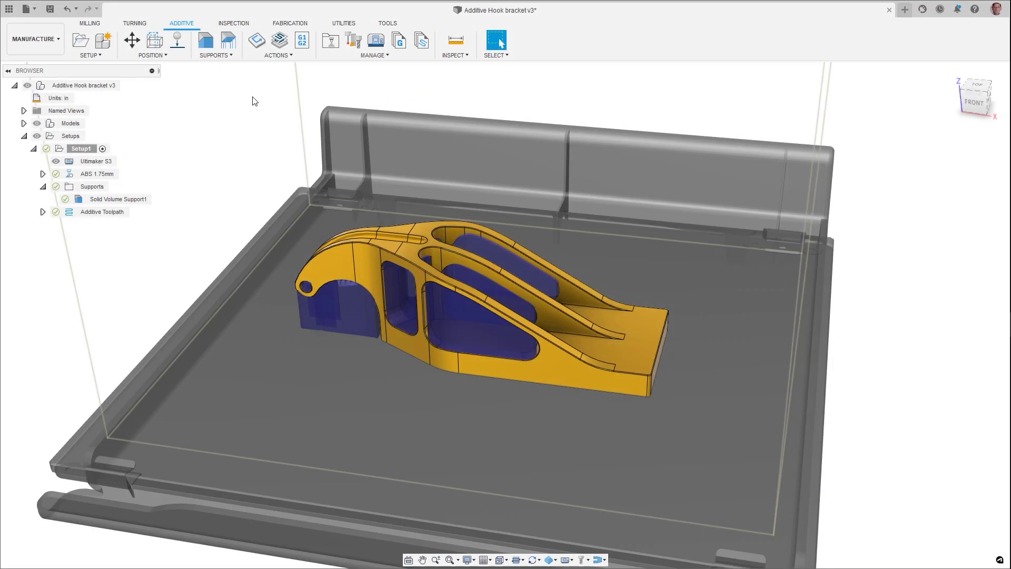
# Open Setup1's Print Setting Library and preview the Virtual Foundry Bronze and Copper settings
pyautogui.click(61, 152)
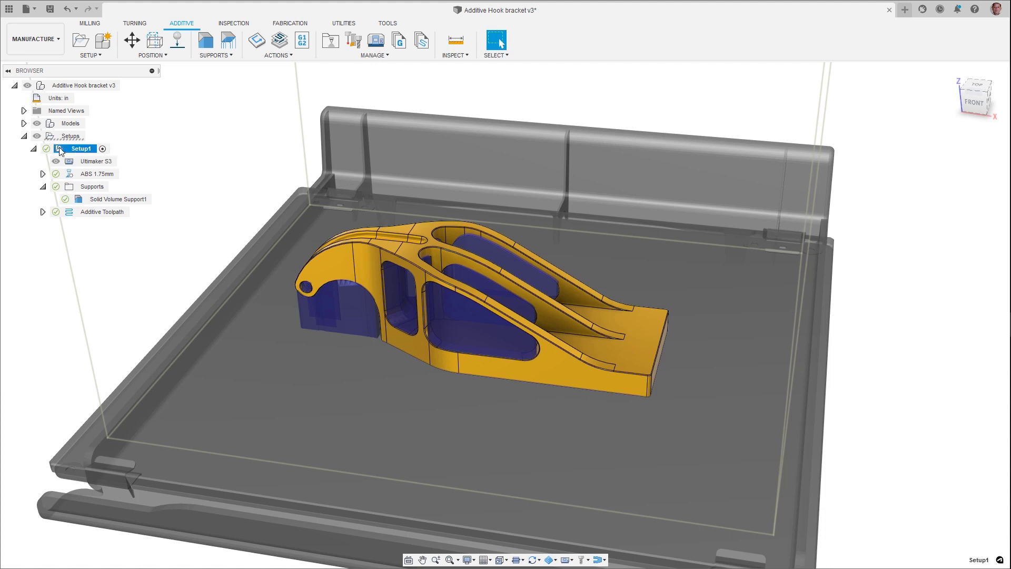
pyautogui.doubleClick(60, 150)
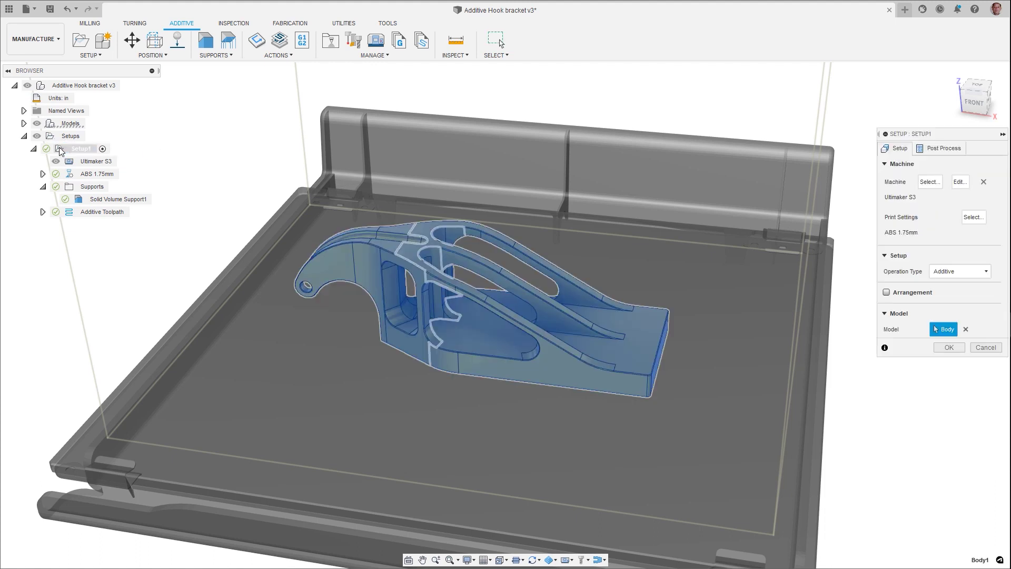
pyautogui.click(974, 217)
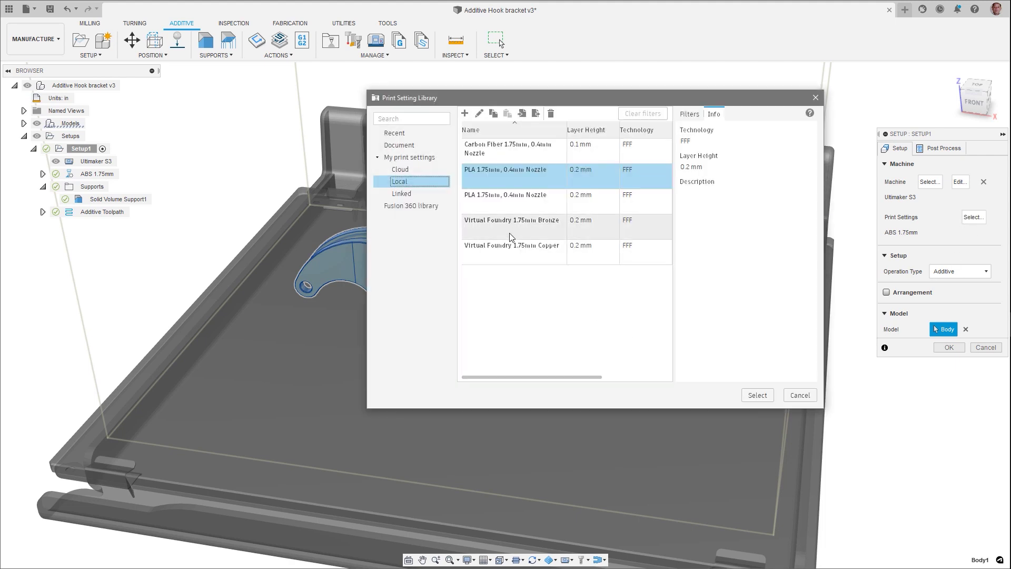
pyautogui.click(510, 232)
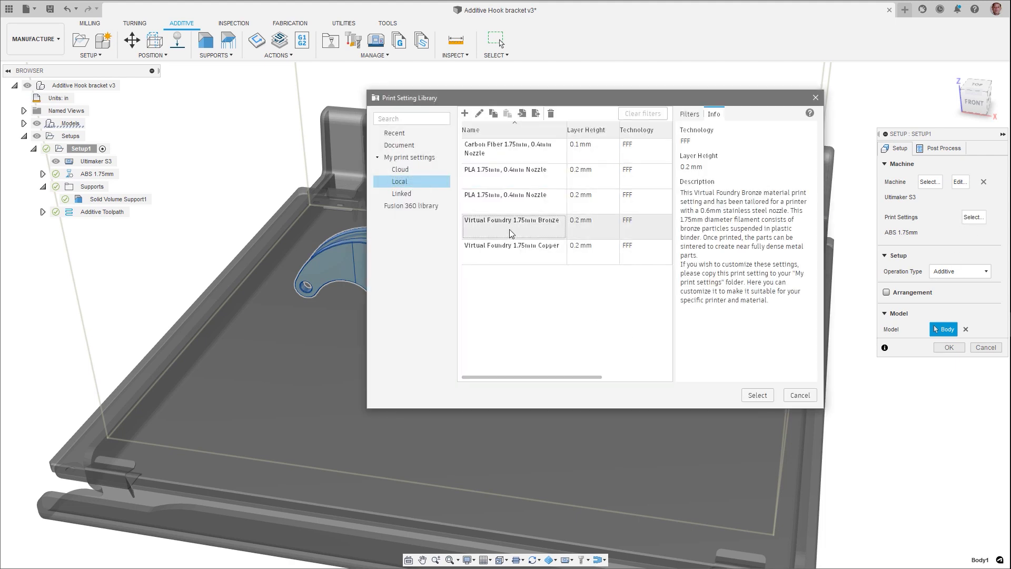
pyautogui.click(504, 254)
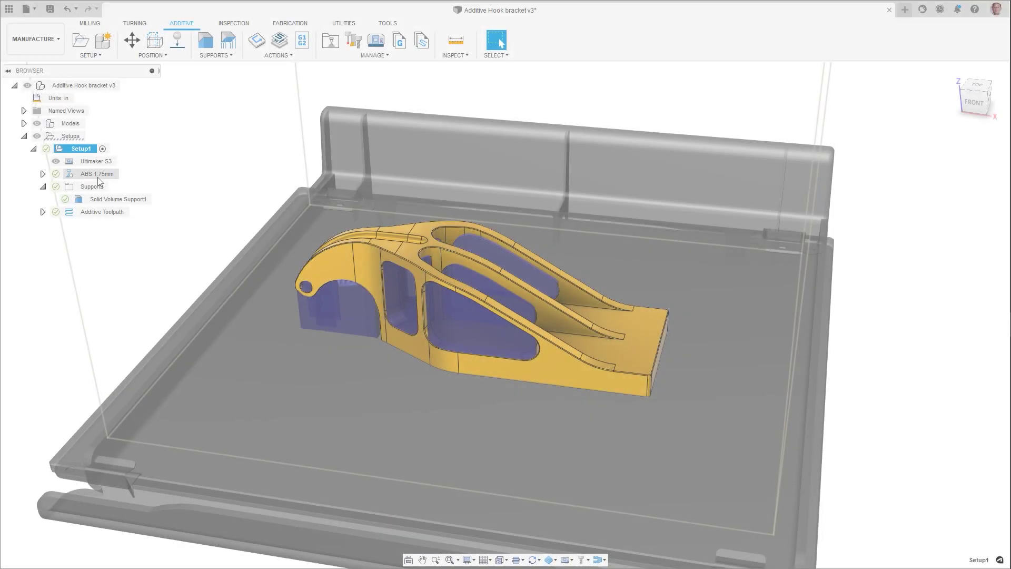
# Edit ABS 1.75mm and browse the Normal preset's Extrusion, Shell, Infill, Adhesion and Support pages
pyautogui.rightClick(97, 176)
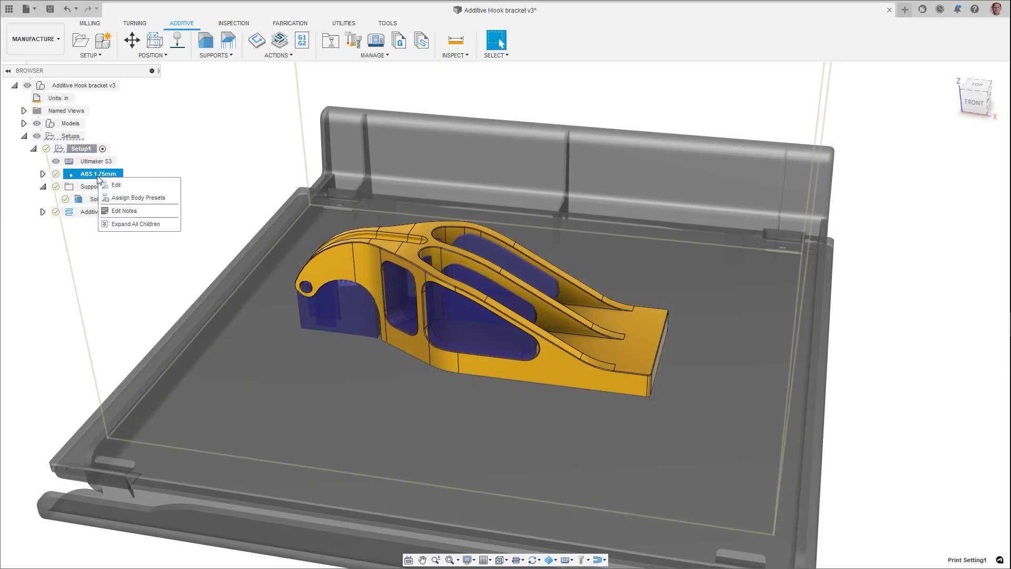
pyautogui.click(114, 185)
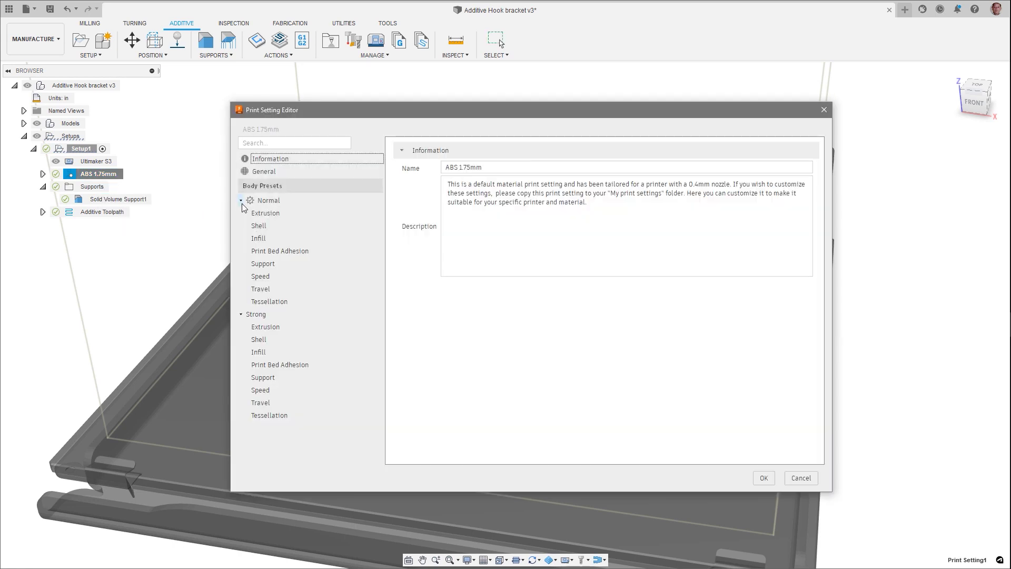
pyautogui.click(244, 203)
pyautogui.click(261, 214)
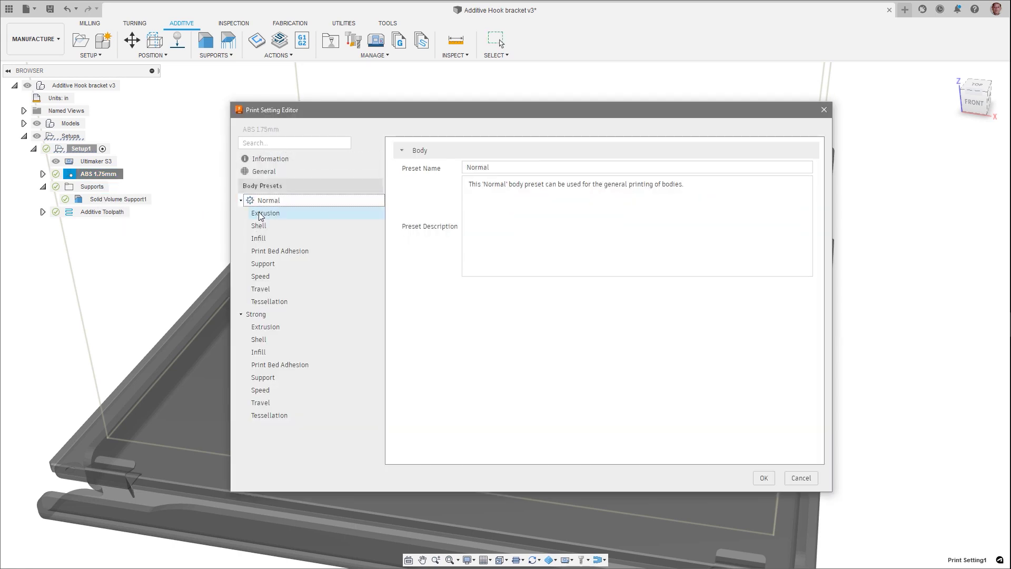
pyautogui.click(259, 225)
pyautogui.click(259, 239)
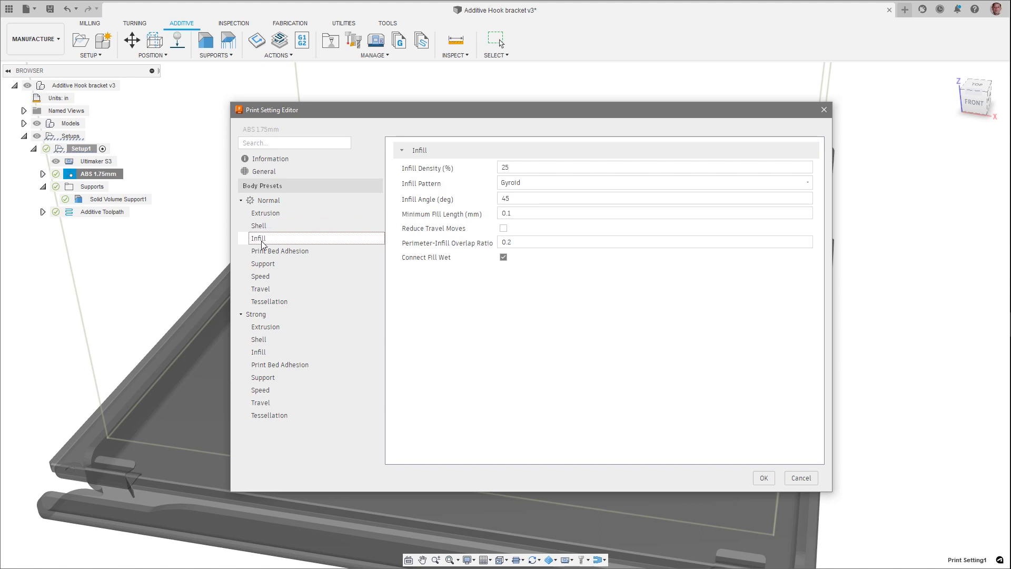
pyautogui.click(262, 252)
pyautogui.click(265, 265)
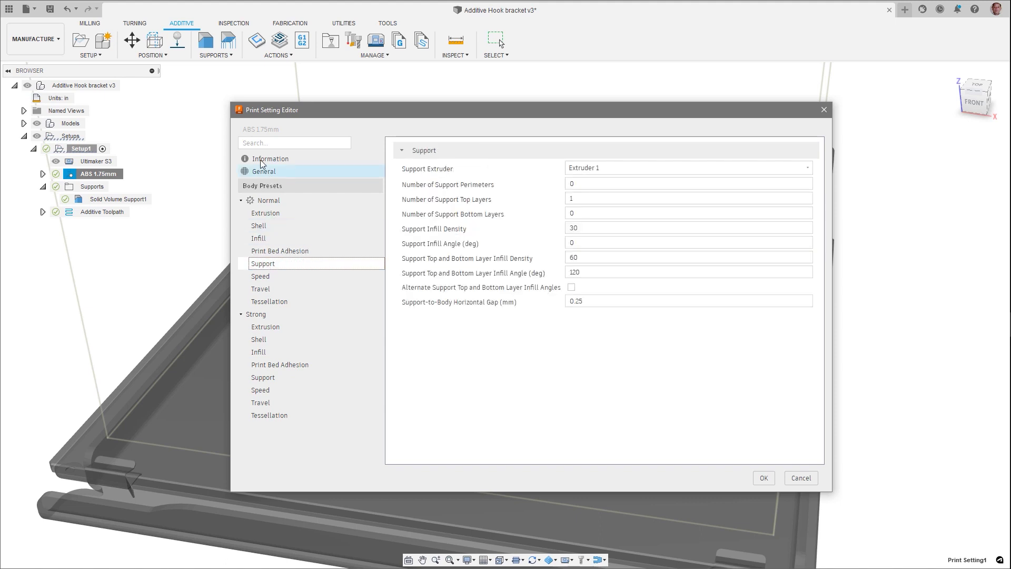
# Search the print settings for 'tem' and go to Print Bed Temperature
pyautogui.click(257, 144)
pyautogui.write('tem')
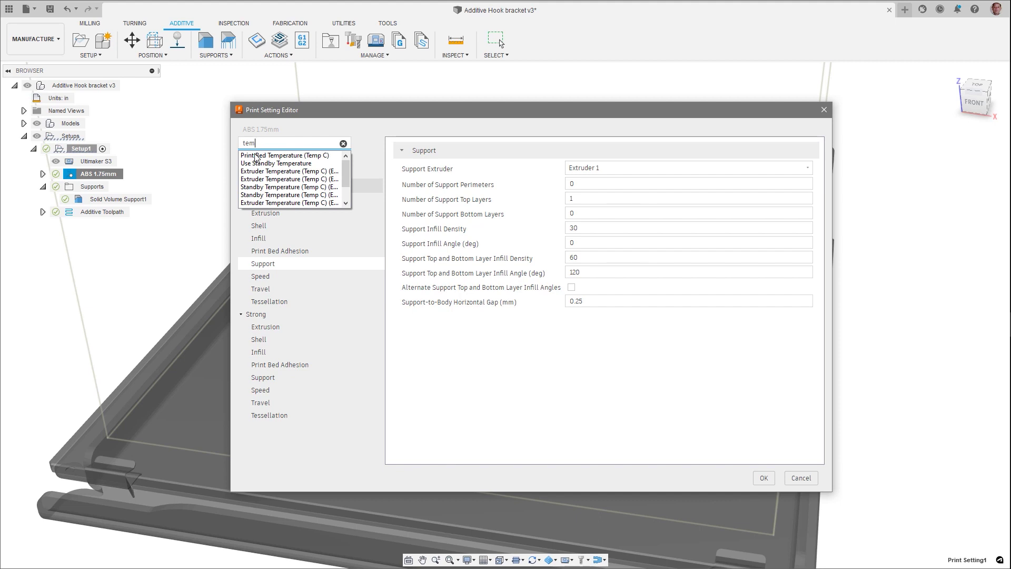
pyautogui.click(257, 156)
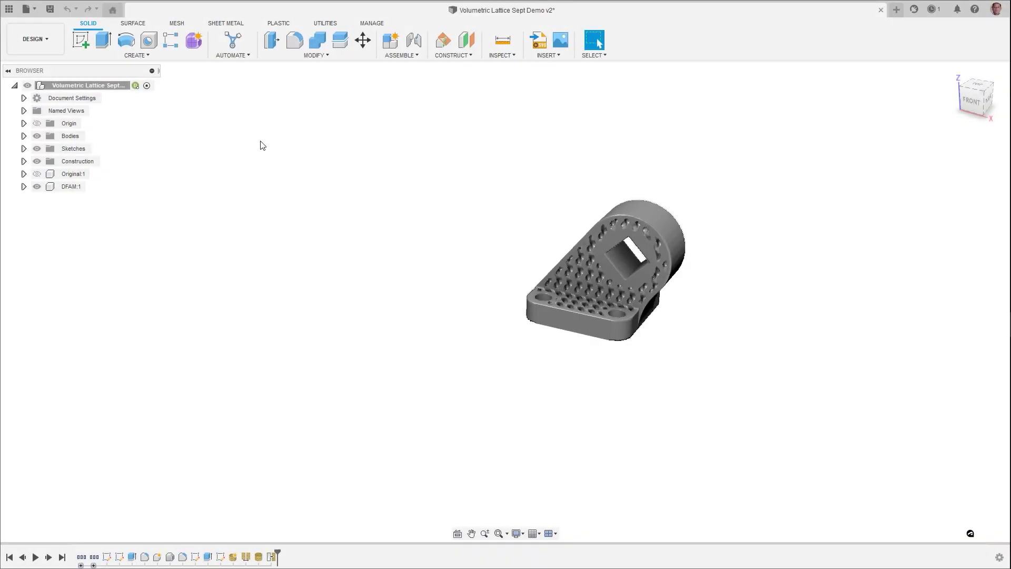
# In the Manufacture workspace, set the additive setup's model to the part body
pyautogui.click(52, 42)
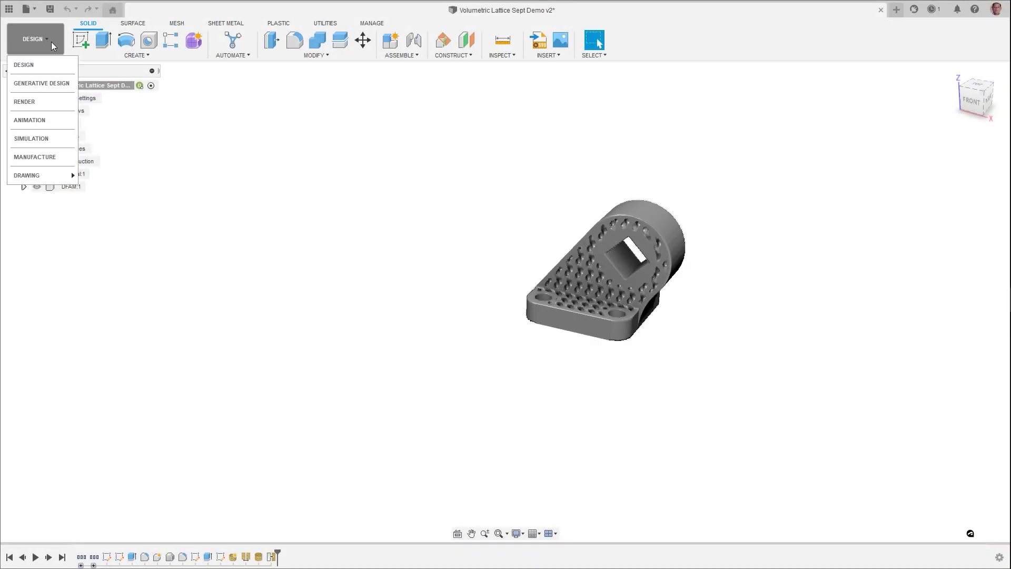
pyautogui.click(50, 157)
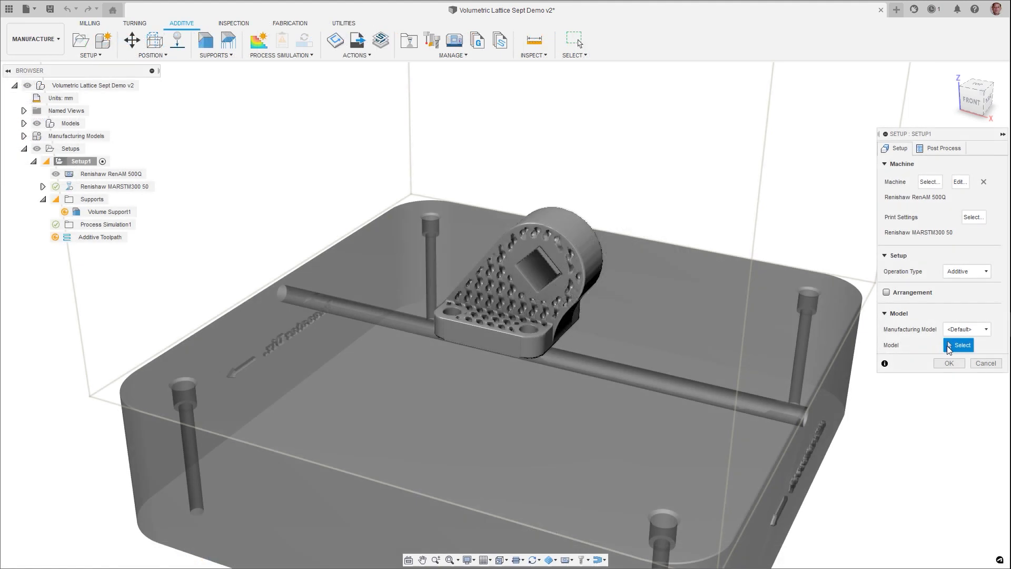
pyautogui.click(594, 266)
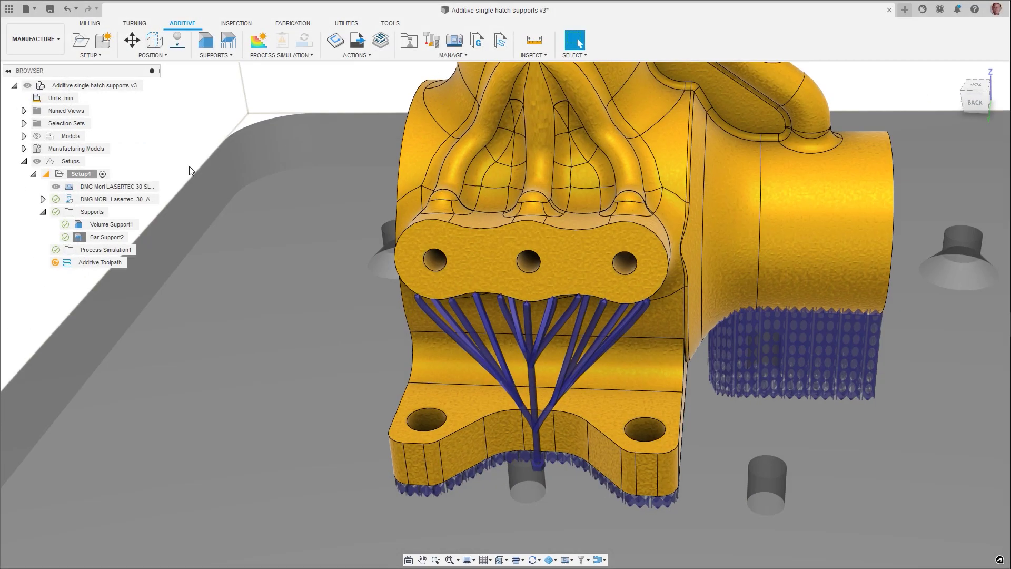
# Change Bar Support2's bar shape to Single hatch tube
pyautogui.doubleClick(81, 238)
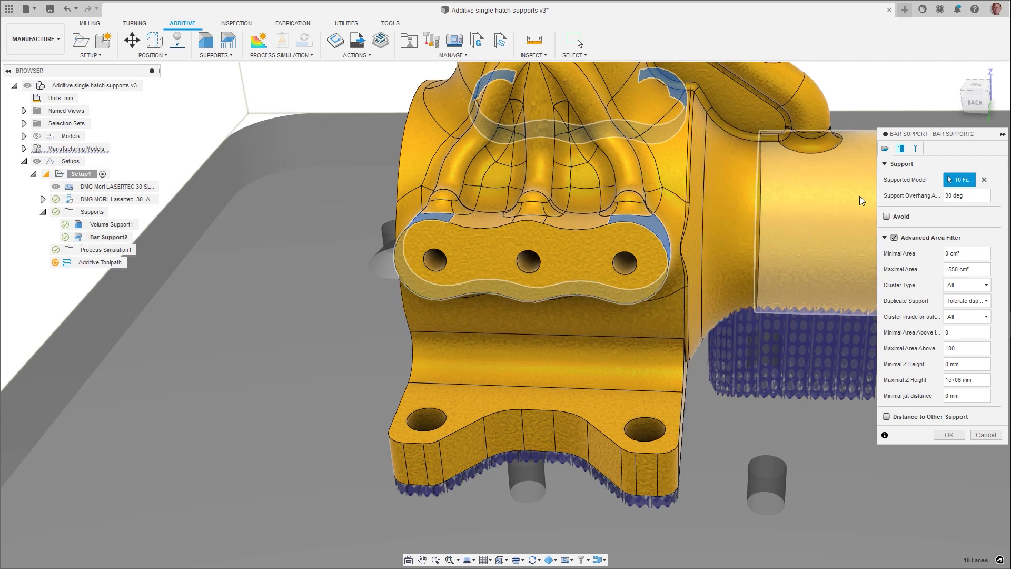
pyautogui.click(915, 149)
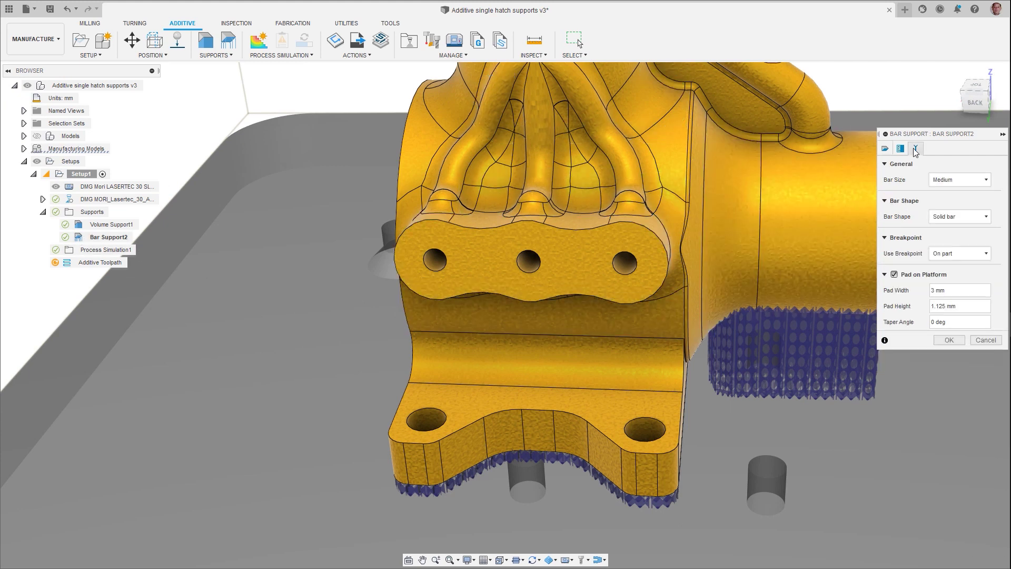
pyautogui.click(981, 220)
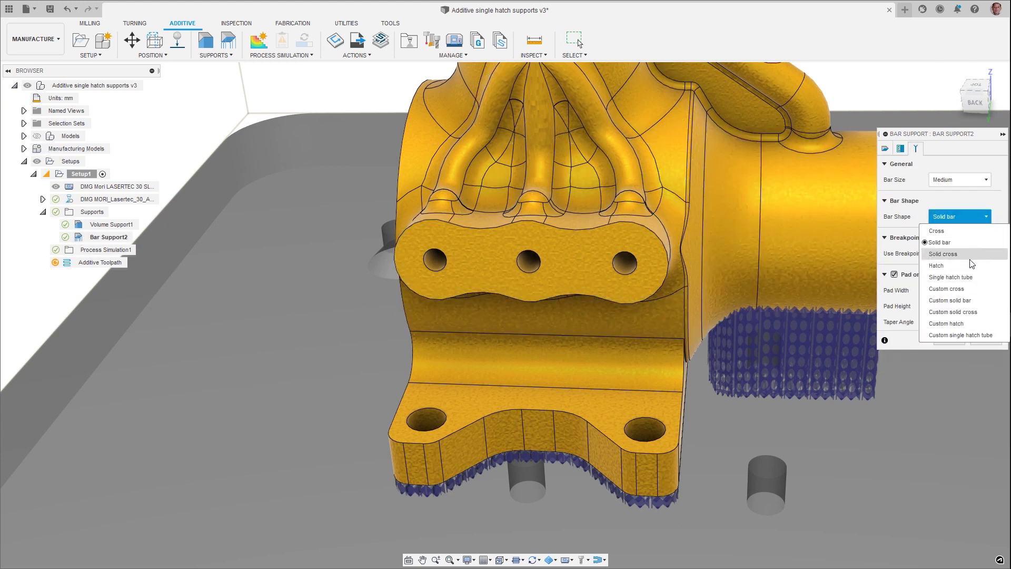
pyautogui.click(963, 280)
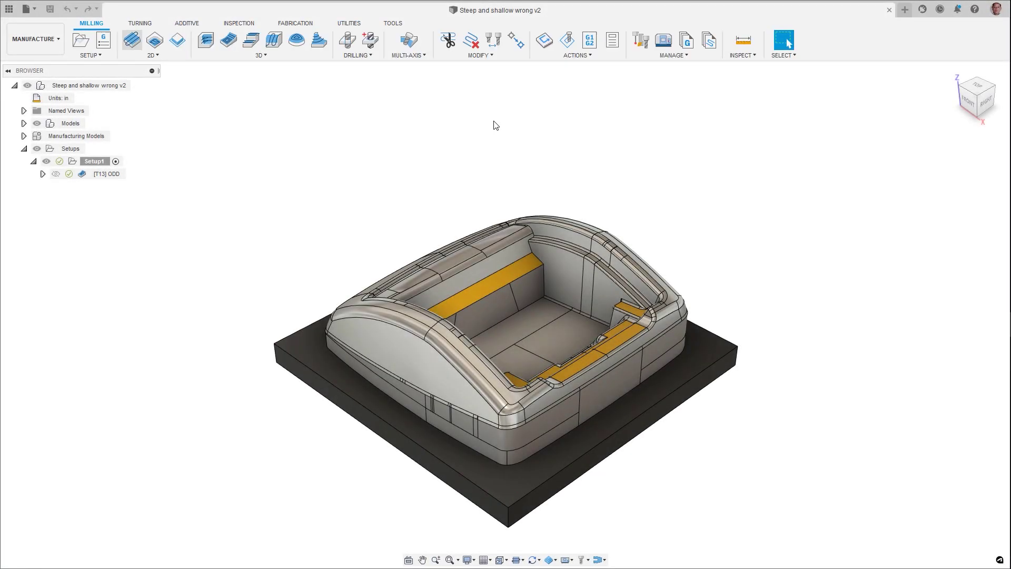
# Launch the HAAS Driver, find machines on the network and add the UMC-750
pyautogui.click(349, 23)
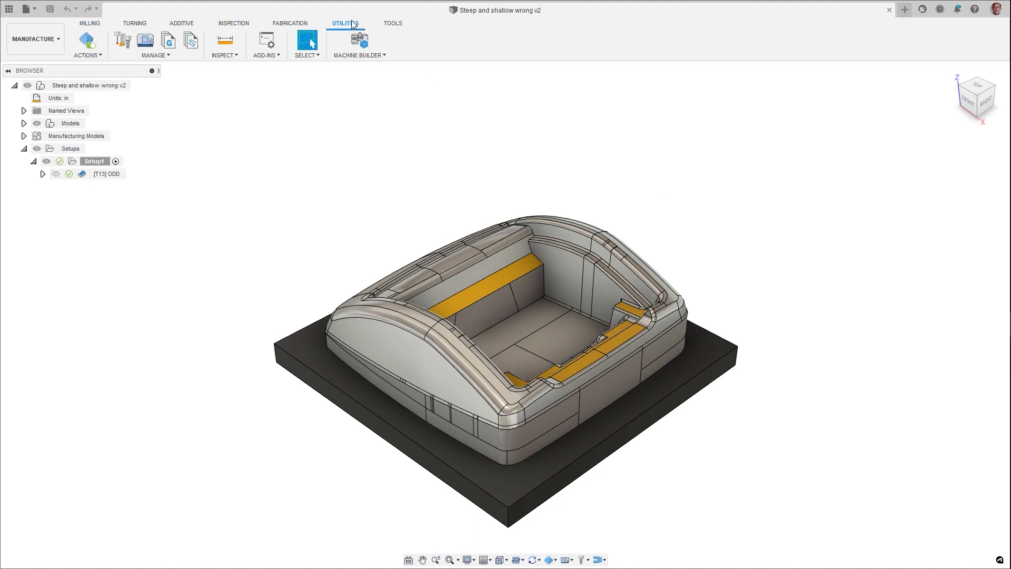
pyautogui.click(279, 56)
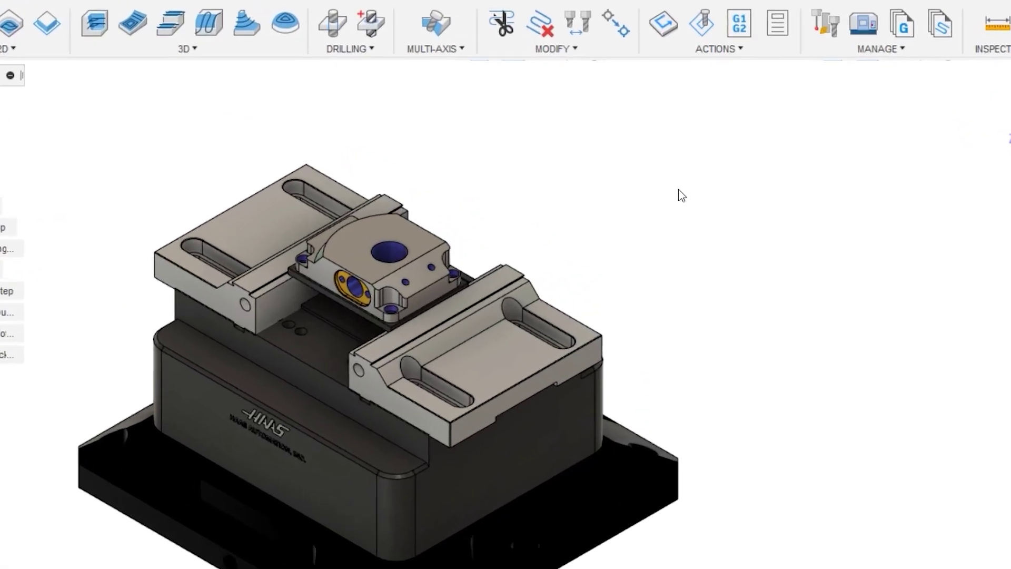
pyautogui.click(670, 21)
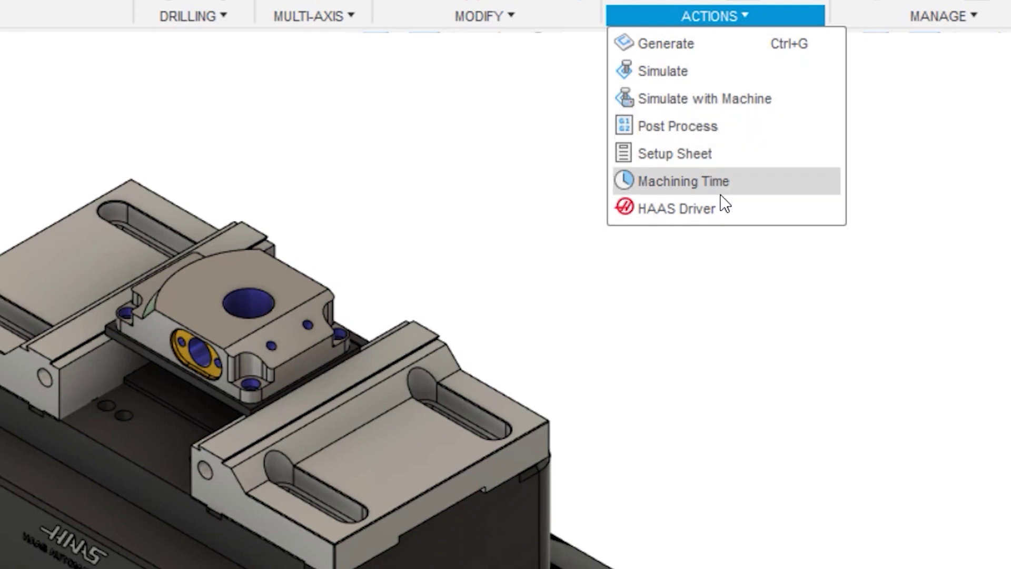
pyautogui.click(726, 208)
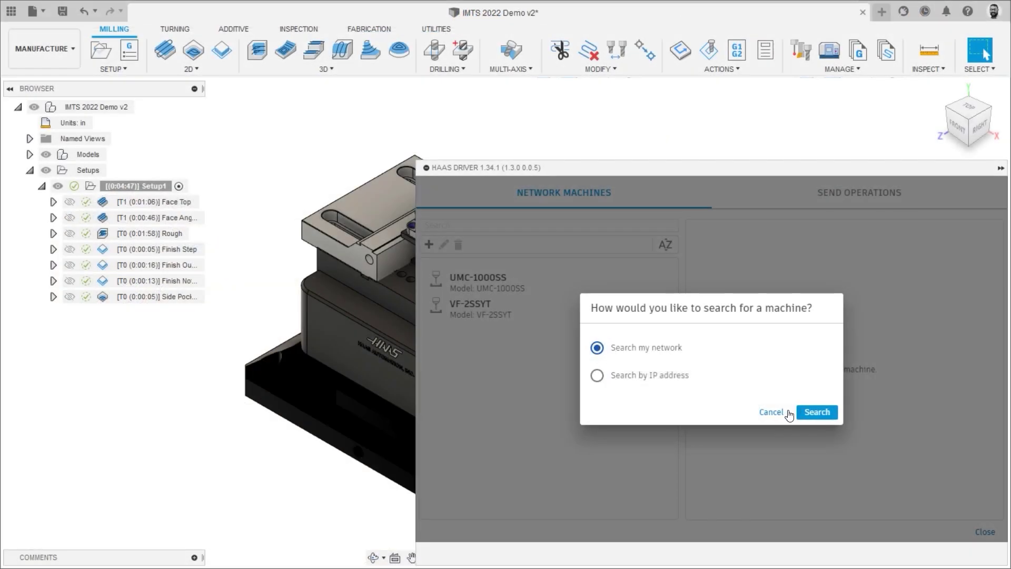
pyautogui.click(818, 414)
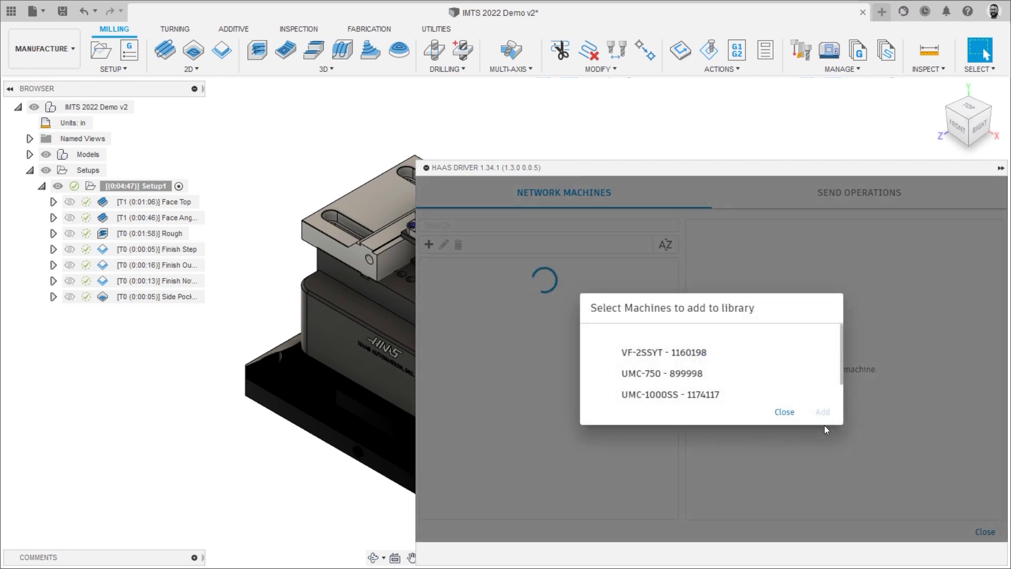
pyautogui.click(711, 374)
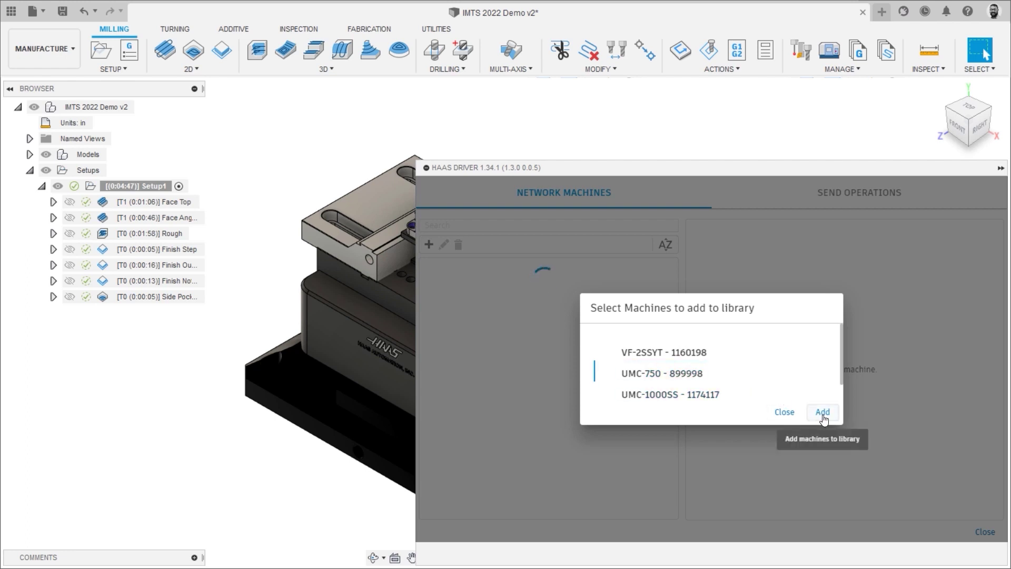
pyautogui.click(823, 412)
pyautogui.click(646, 245)
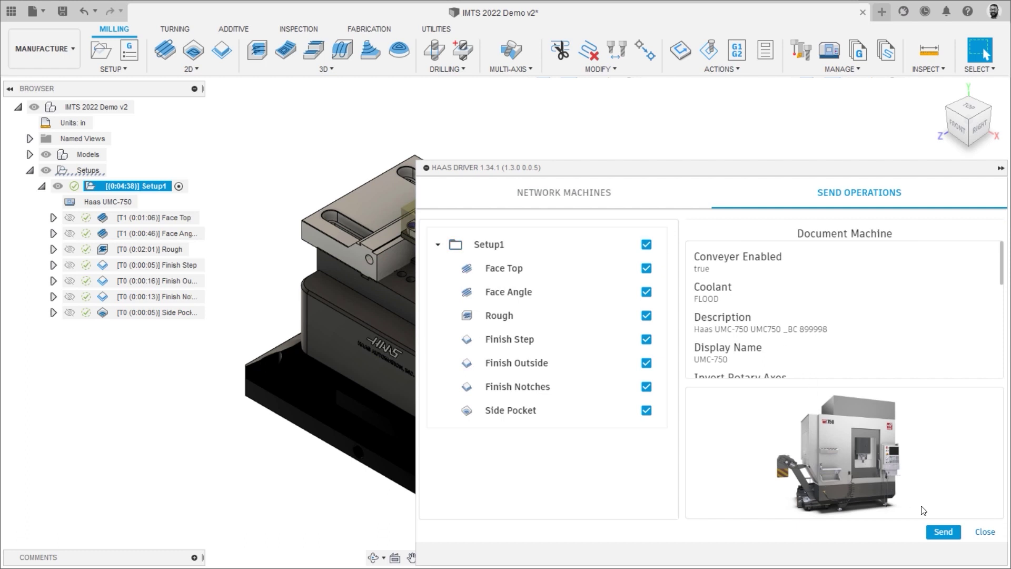
# Send Setup1's operations to the UMC-750 as program 1123
pyautogui.click(942, 533)
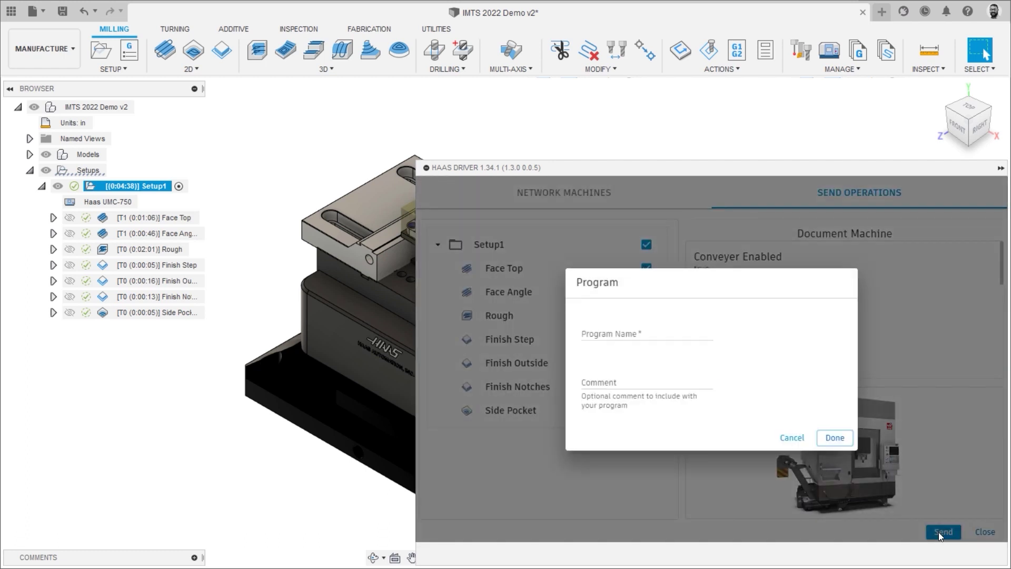
pyautogui.click(694, 333)
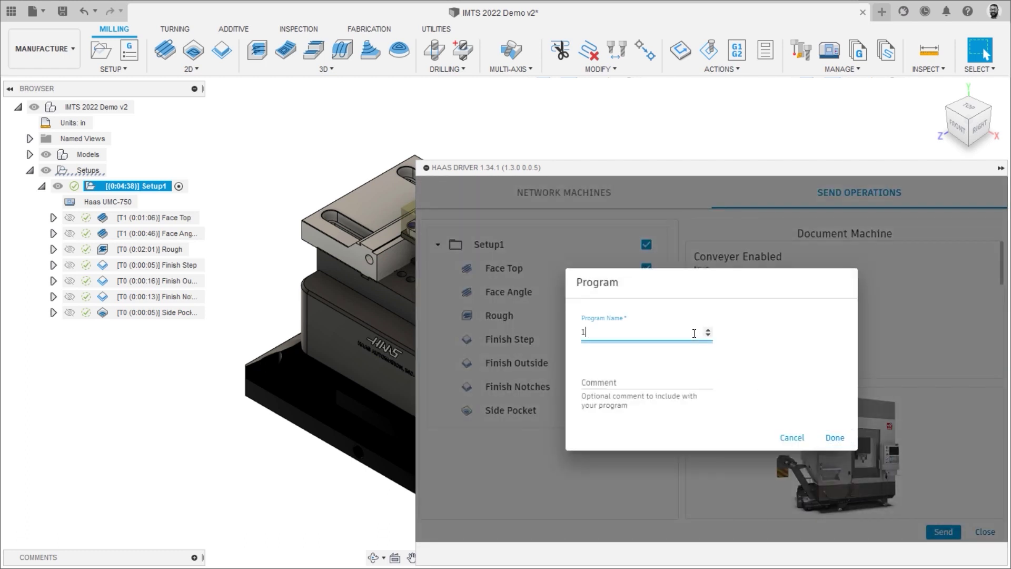
pyautogui.click(835, 438)
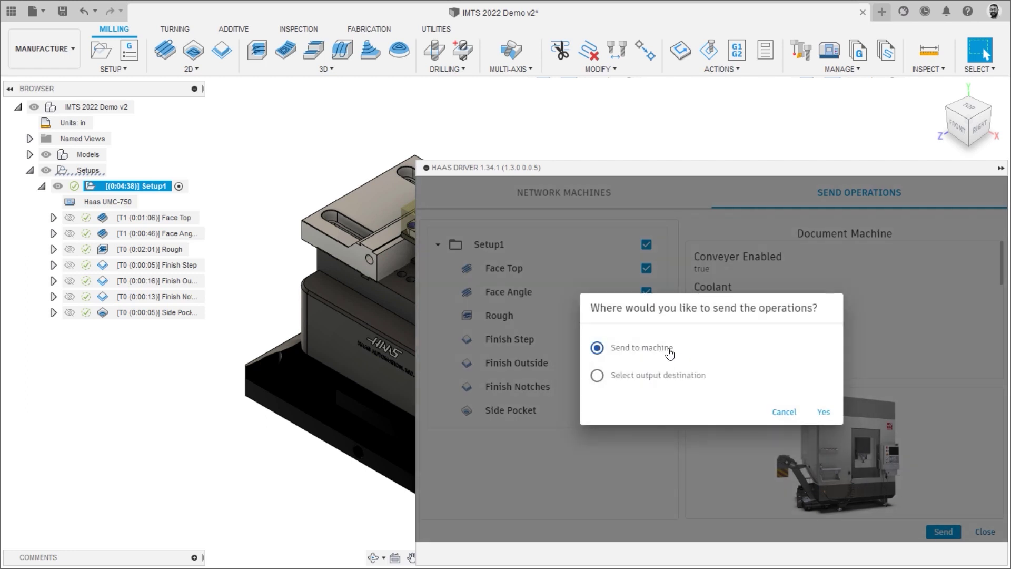
pyautogui.click(822, 413)
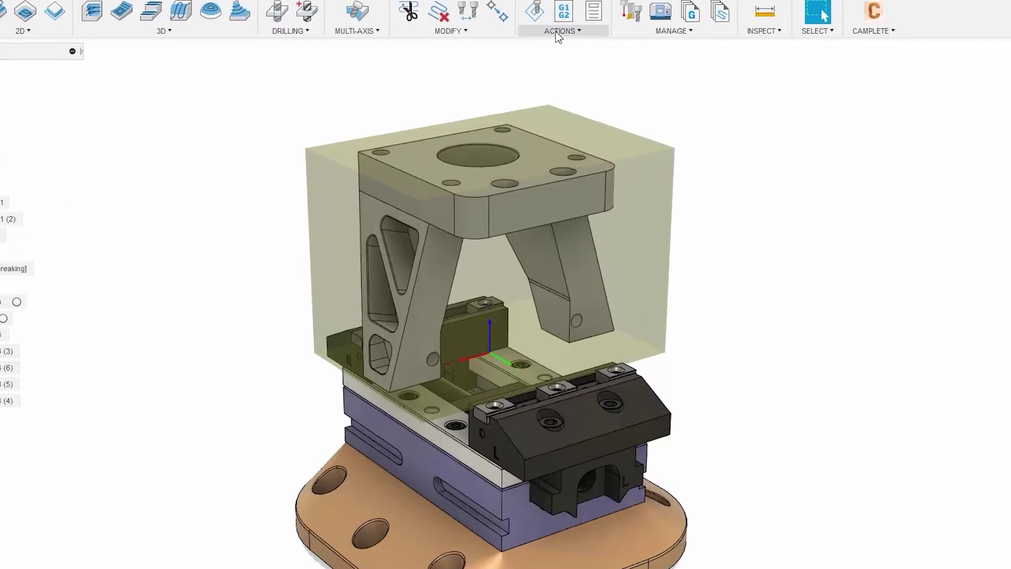
# Set Mazak Connect export to the mazak.cps post with program number 1100
pyautogui.click(560, 30)
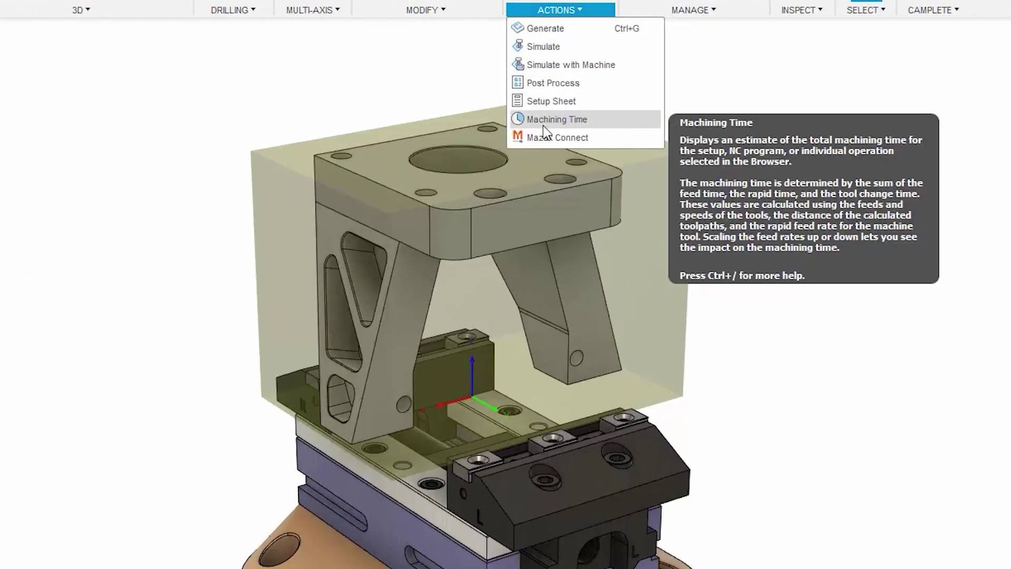
pyautogui.click(545, 138)
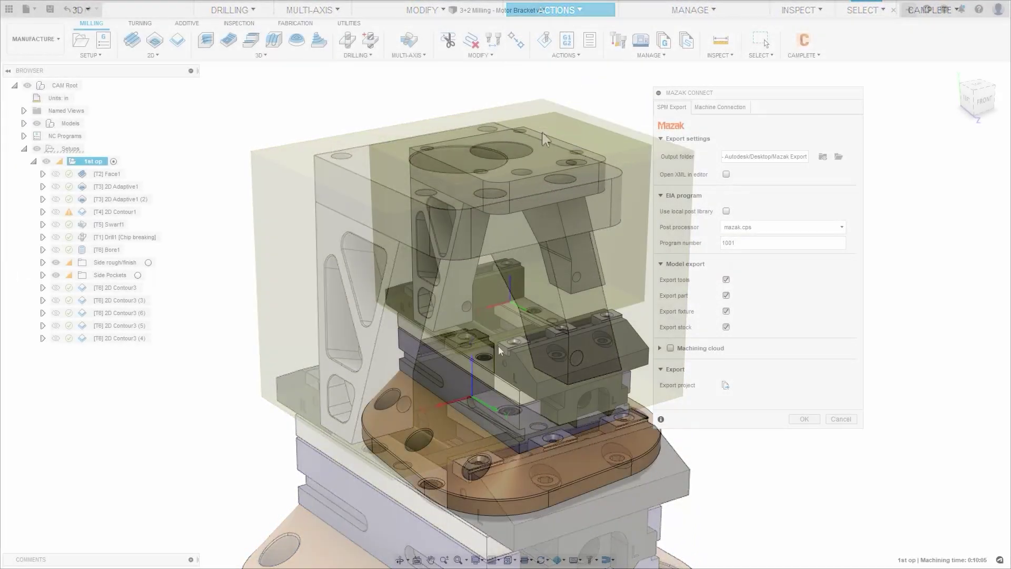
pyautogui.click(743, 227)
pyautogui.click(744, 255)
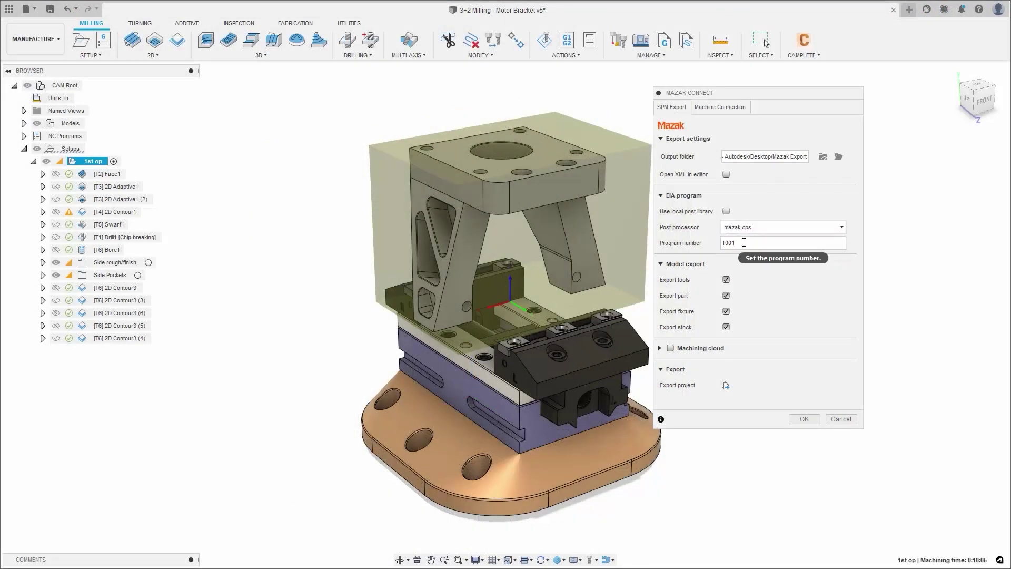
pyautogui.write('1100')
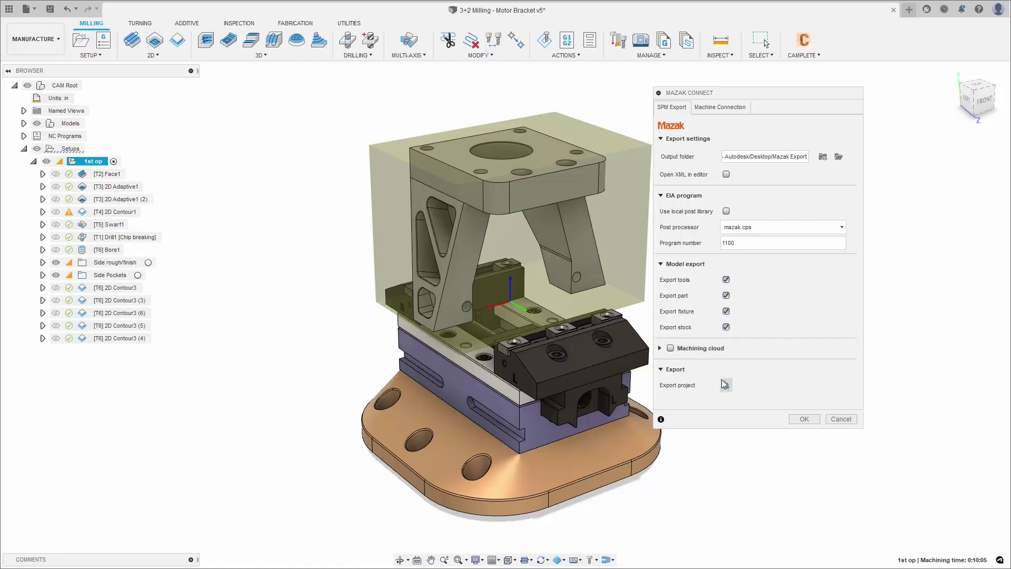
# Add a machine by its network address and select HCN001 for monitoring
pyautogui.click(700, 109)
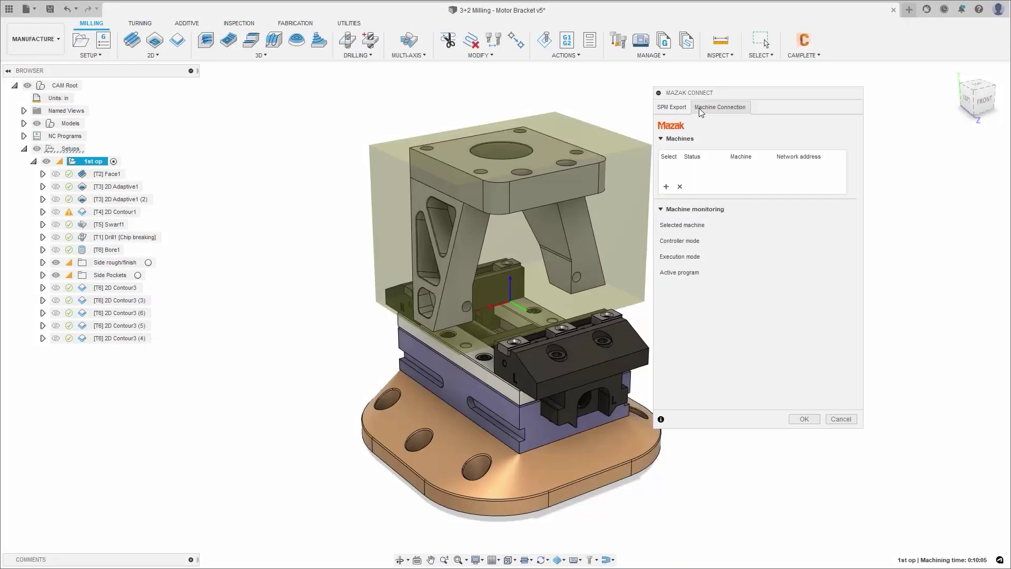
pyautogui.click(666, 186)
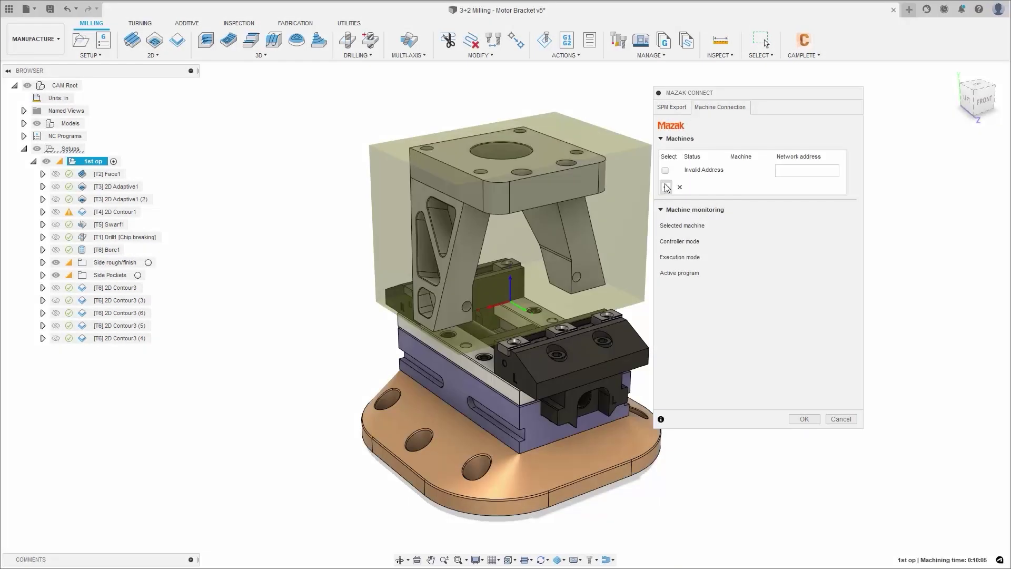
pyautogui.click(786, 171)
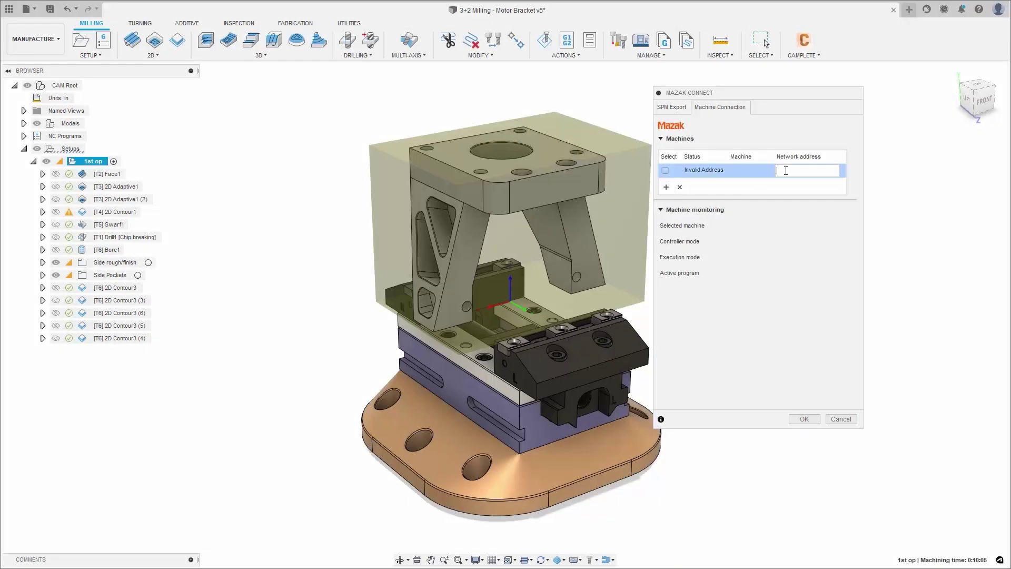
pyautogui.hotkey('ctrl', 'v')
pyautogui.click(665, 170)
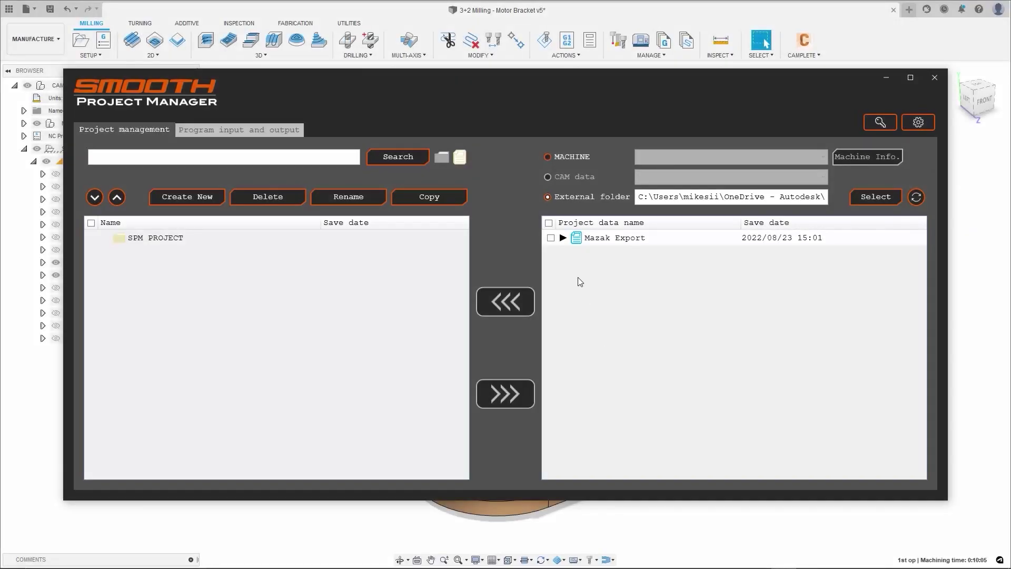
# Copy the Mazak Export project into the SPM PROJECT folder and view program 1100's info
pyautogui.click(563, 240)
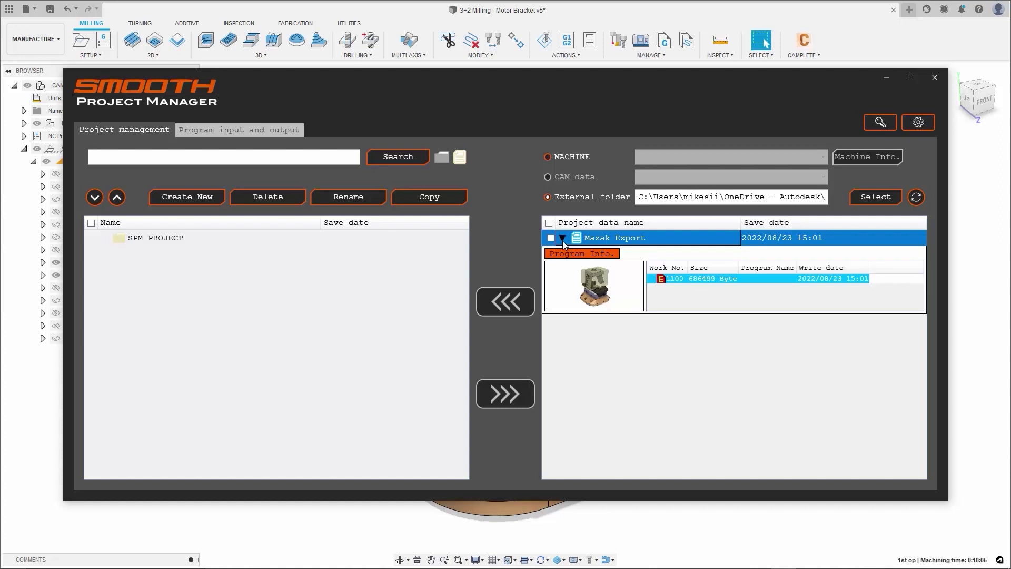
pyautogui.click(551, 238)
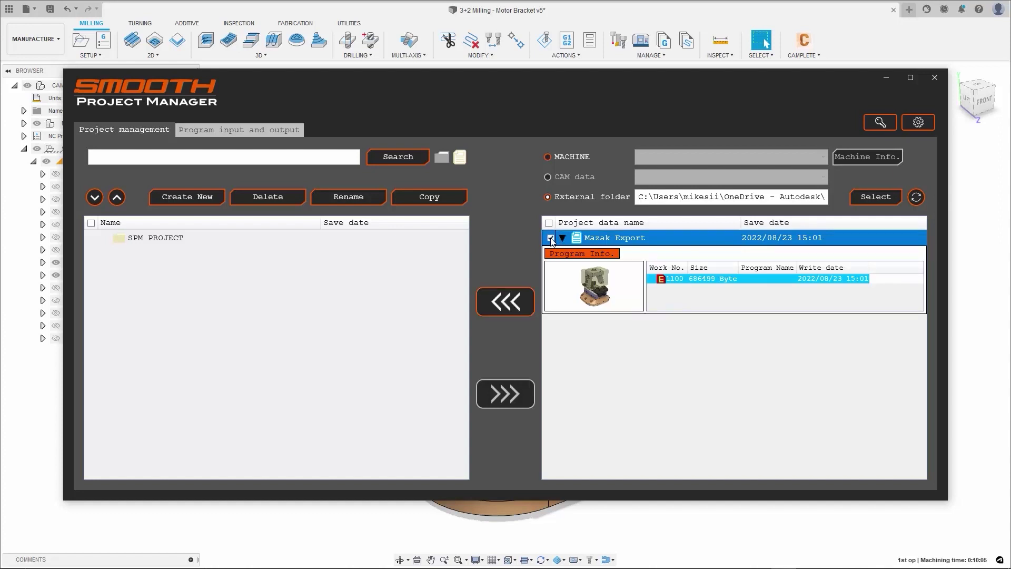
pyautogui.click(511, 287)
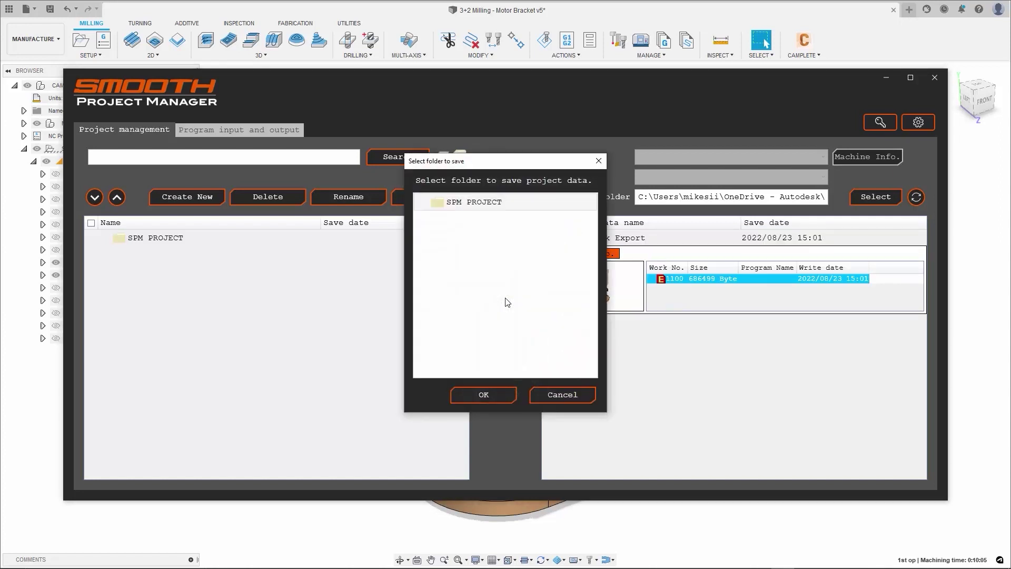
pyautogui.click(489, 208)
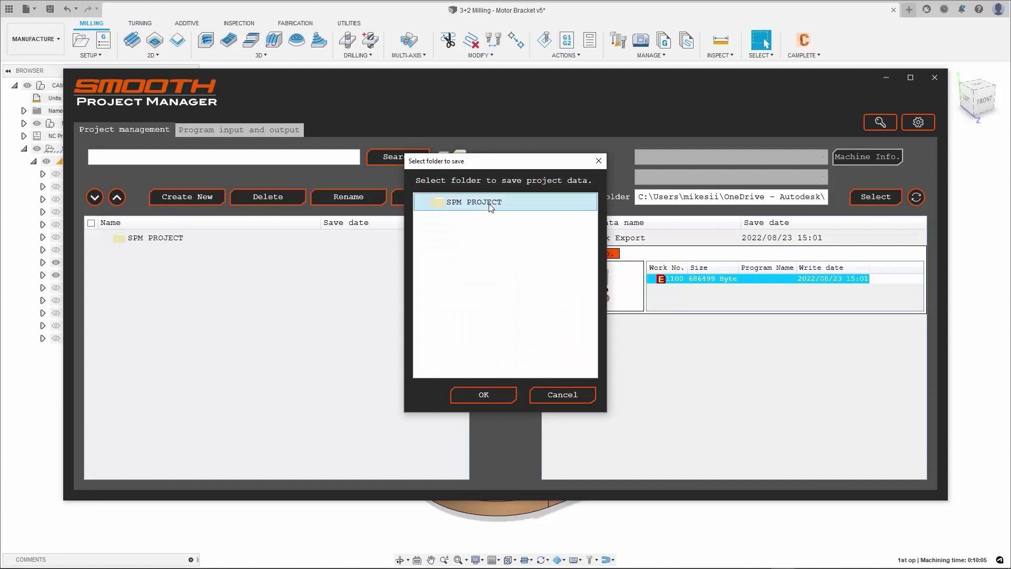
pyautogui.click(482, 392)
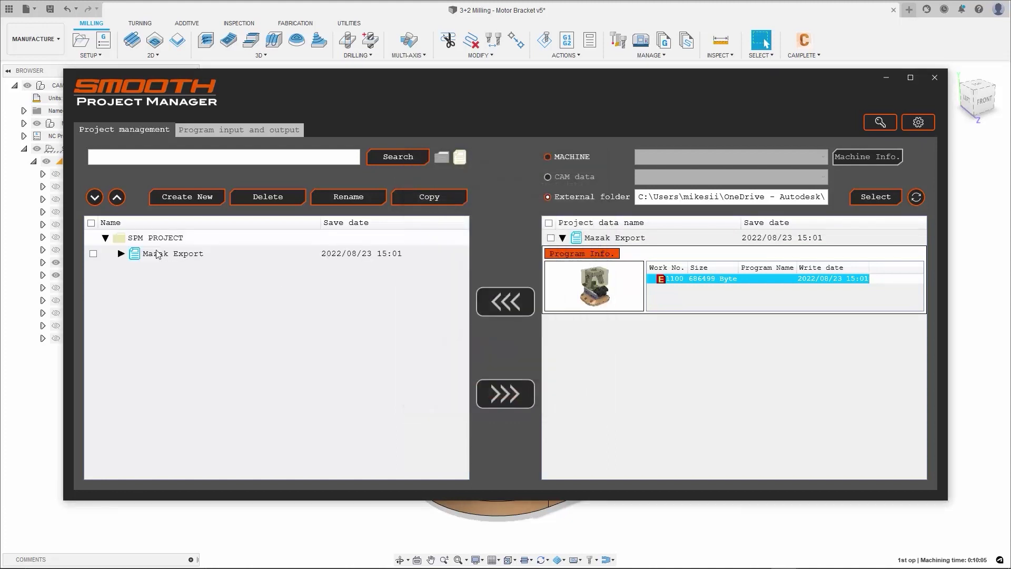
pyautogui.click(120, 253)
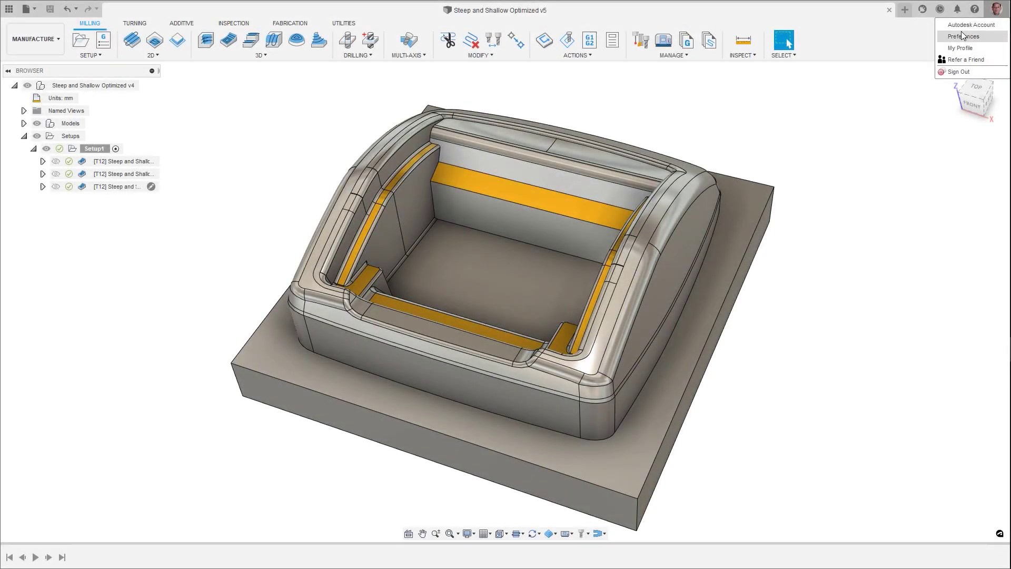
# Open Preferences at Preview Features and scroll through the experimental Manufacture options
pyautogui.click(962, 36)
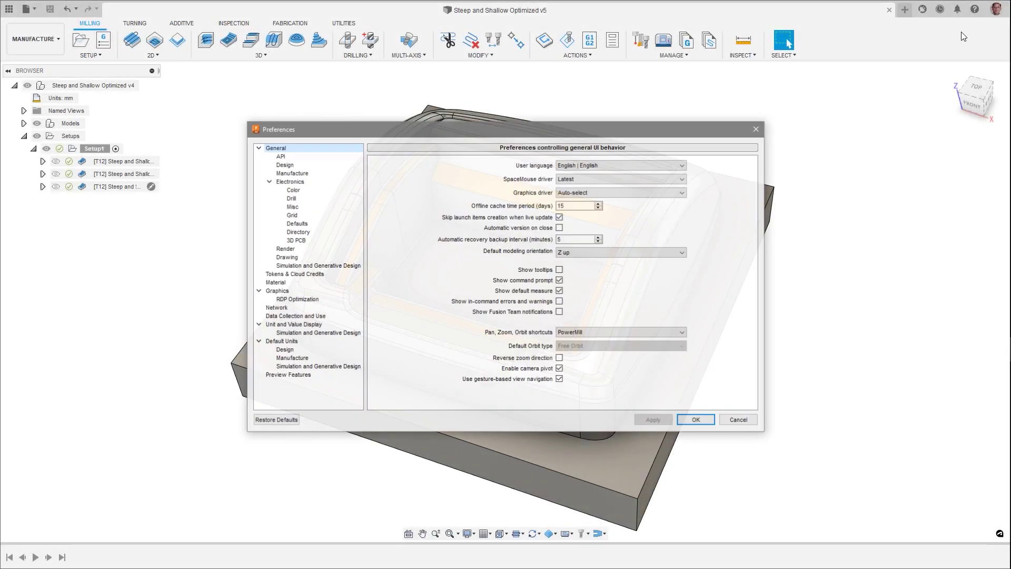
pyautogui.click(297, 379)
pyautogui.moveTo(756, 166); pyautogui.dragTo(755, 352)
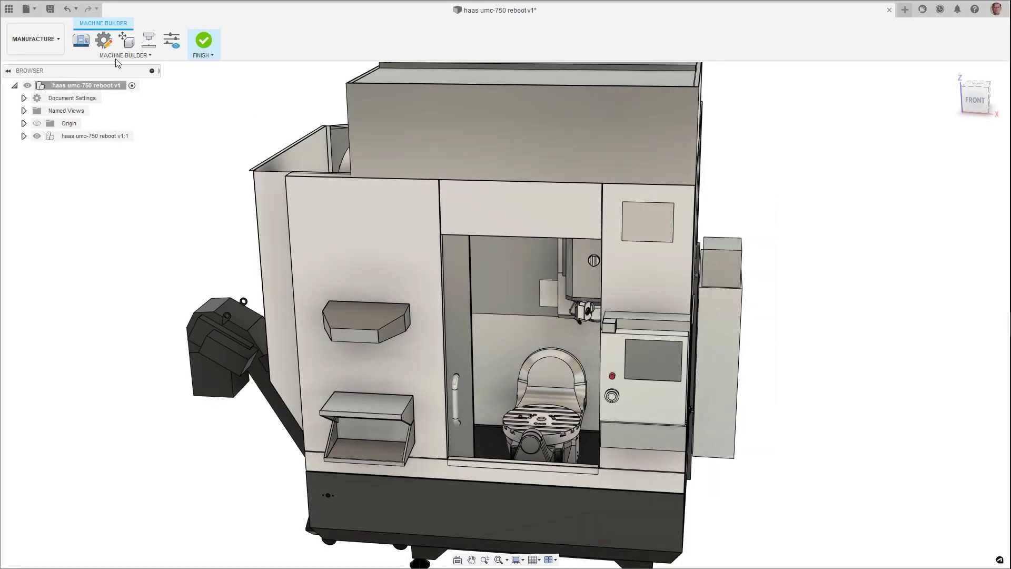
pyautogui.click(104, 42)
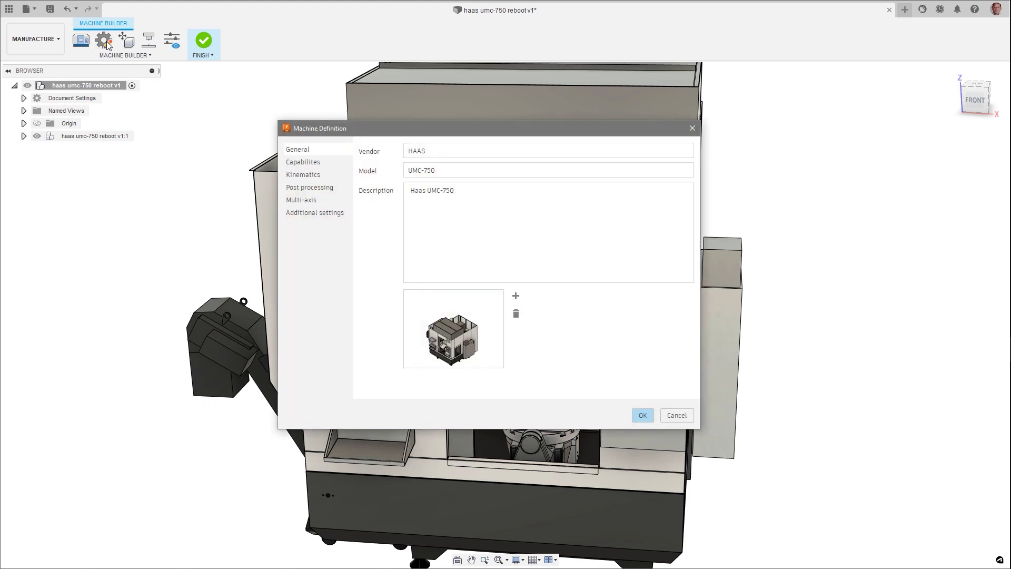
pyautogui.click(289, 163)
pyautogui.click(292, 175)
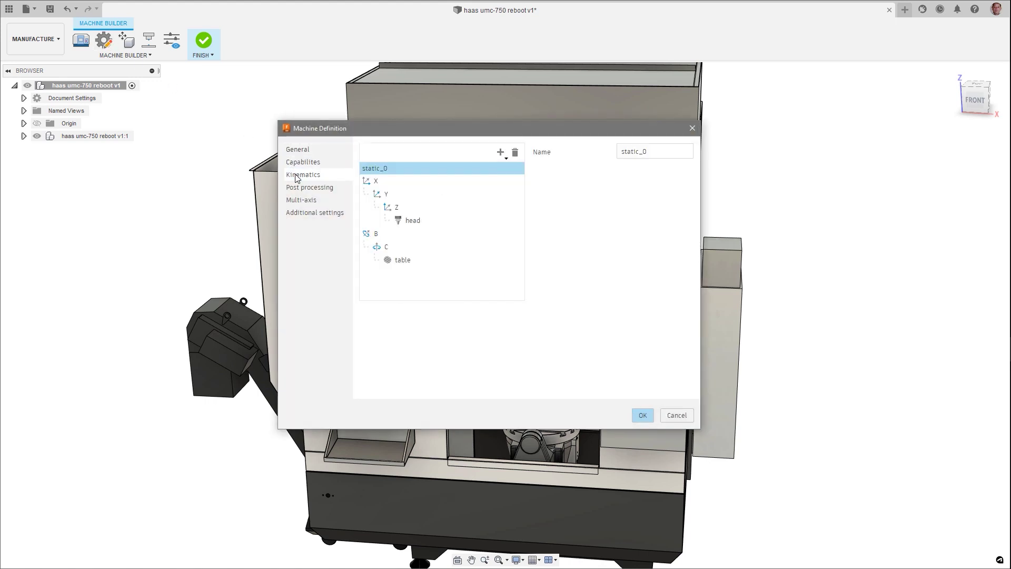
pyautogui.click(298, 189)
pyautogui.click(300, 200)
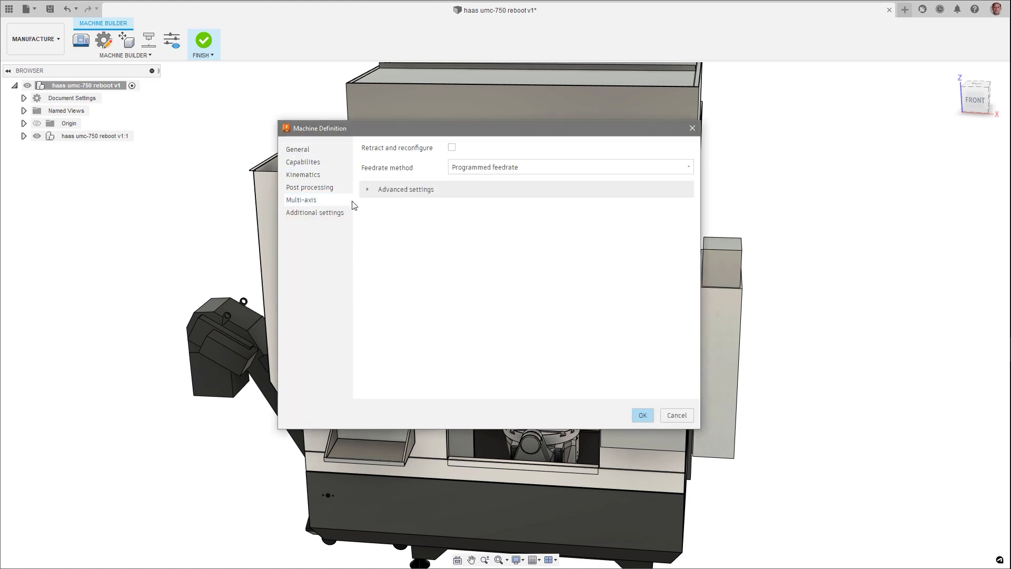
pyautogui.click(368, 189)
pyautogui.click(334, 214)
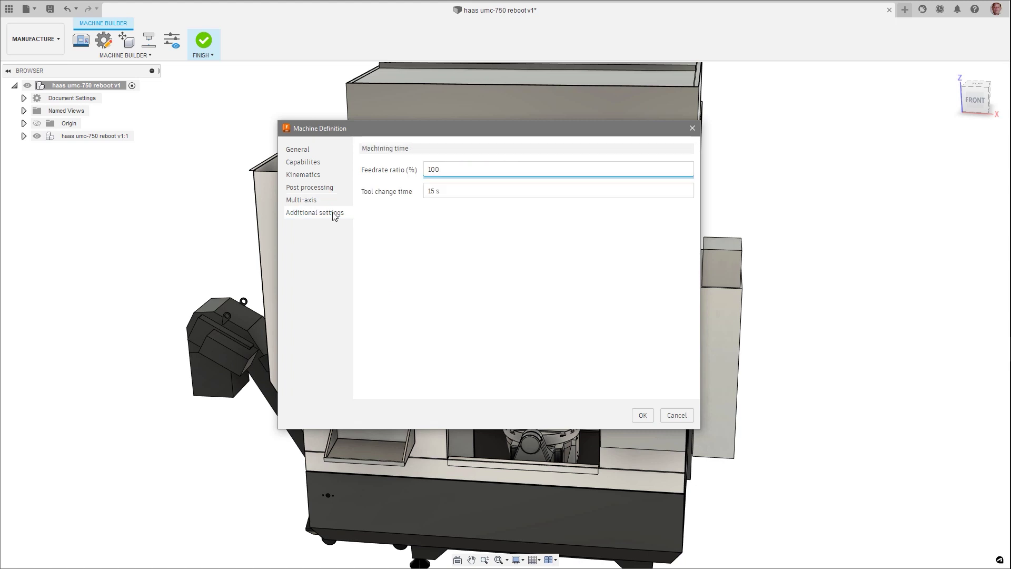
pyautogui.click(312, 176)
pyautogui.click(373, 181)
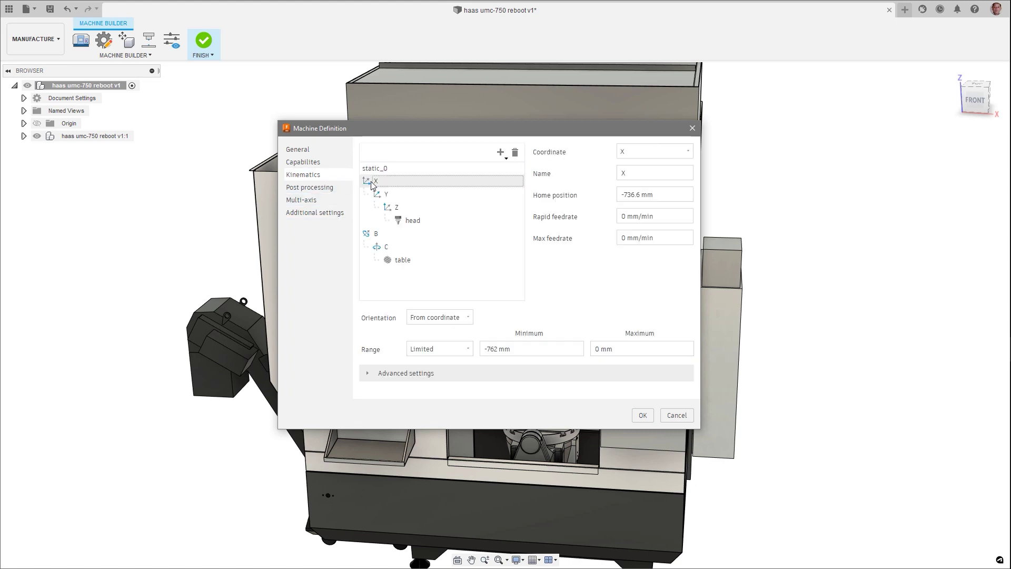
pyautogui.click(386, 195)
pyautogui.click(396, 207)
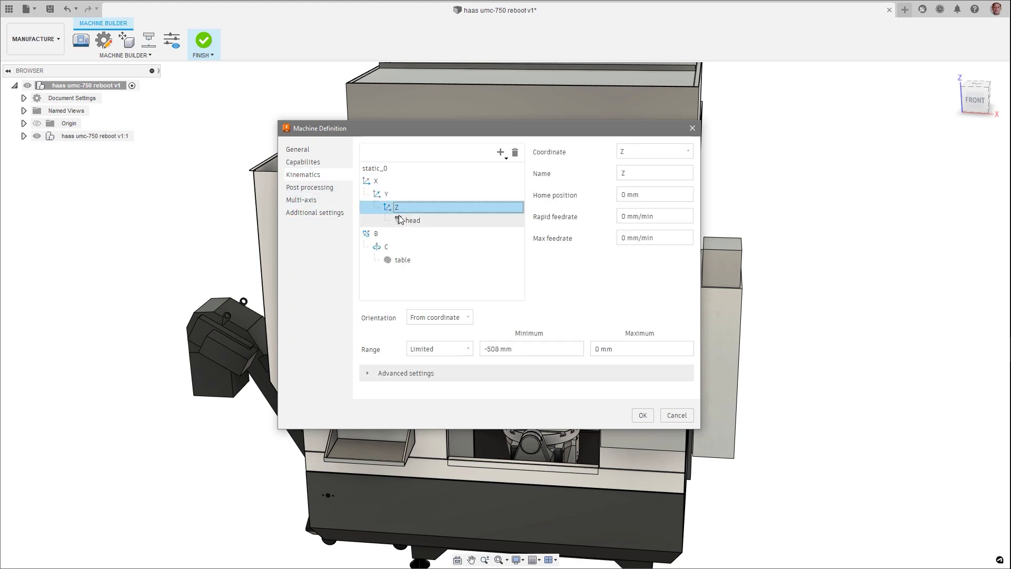
pyautogui.click(406, 220)
pyautogui.click(376, 234)
pyautogui.click(385, 247)
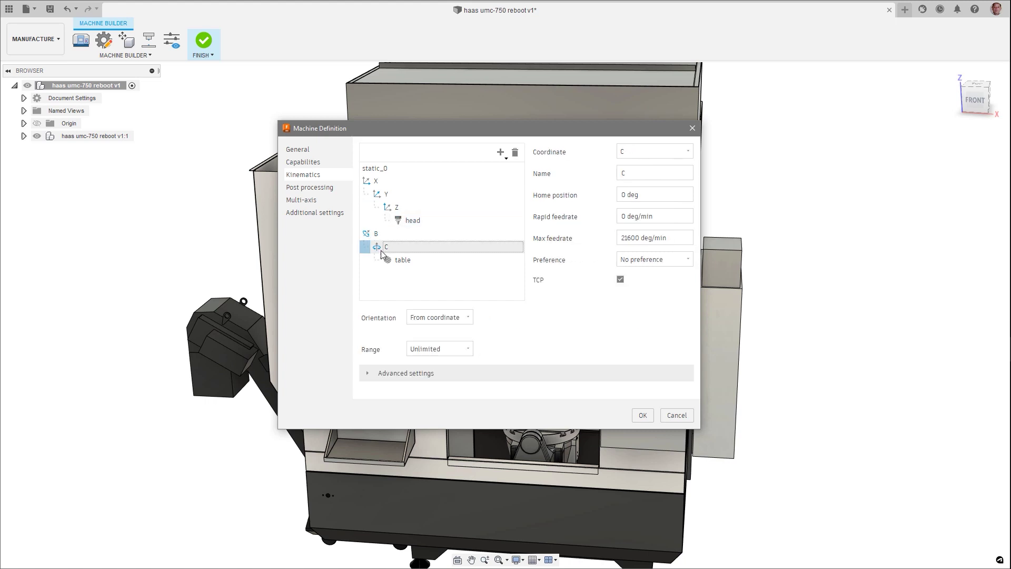
pyautogui.click(384, 258)
pyautogui.click(635, 415)
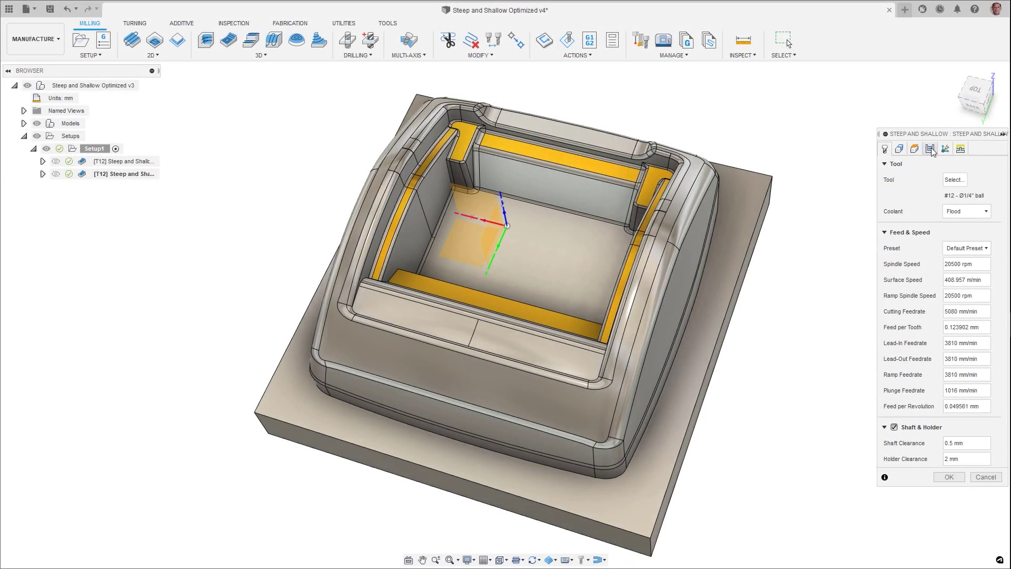
# Change the Steep and Shallow operation's Shallow Passes Type to Scallop and confirm the edit
pyautogui.click(931, 150)
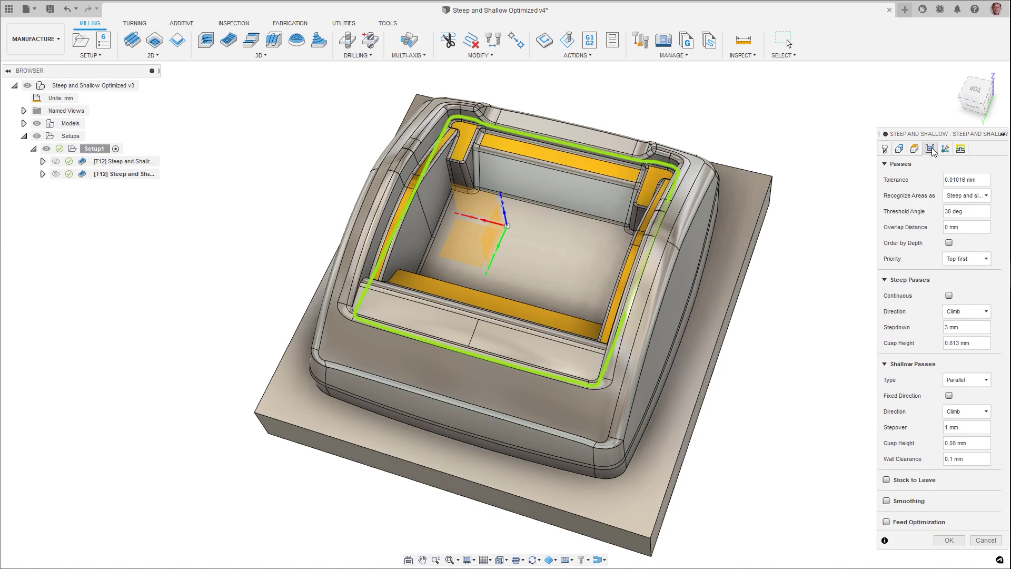
pyautogui.click(981, 380)
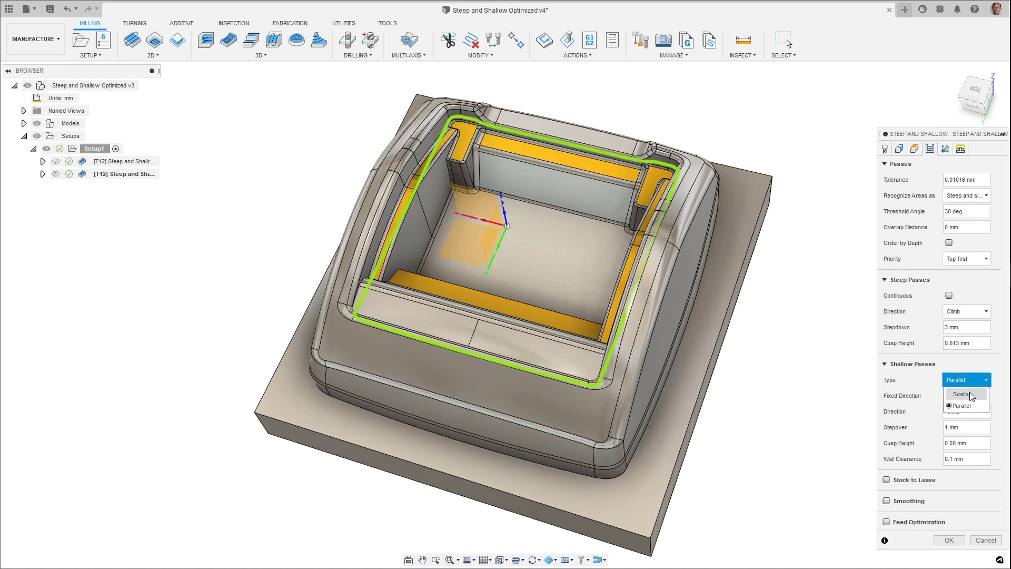
pyautogui.click(972, 395)
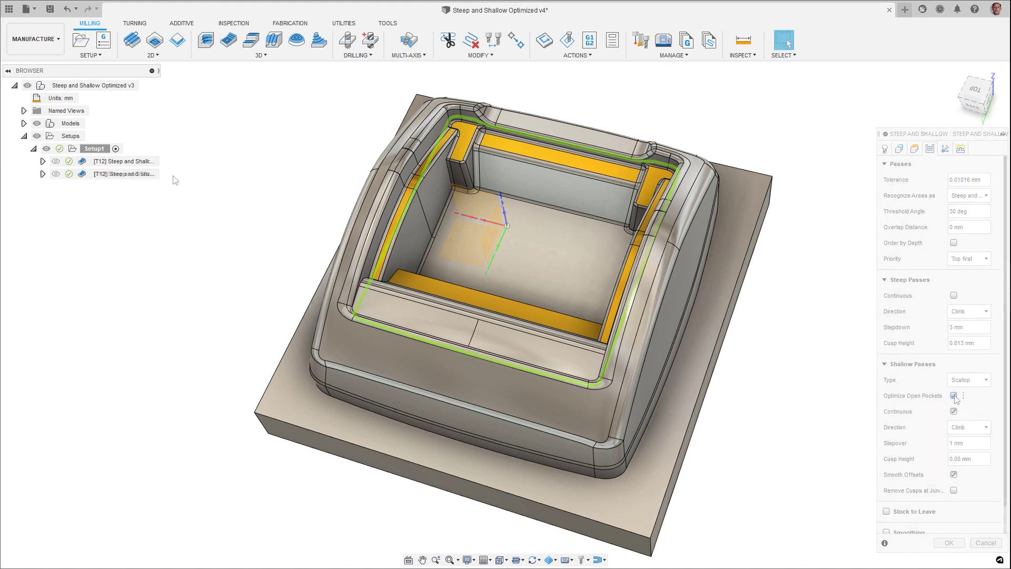
pyautogui.press('Return')
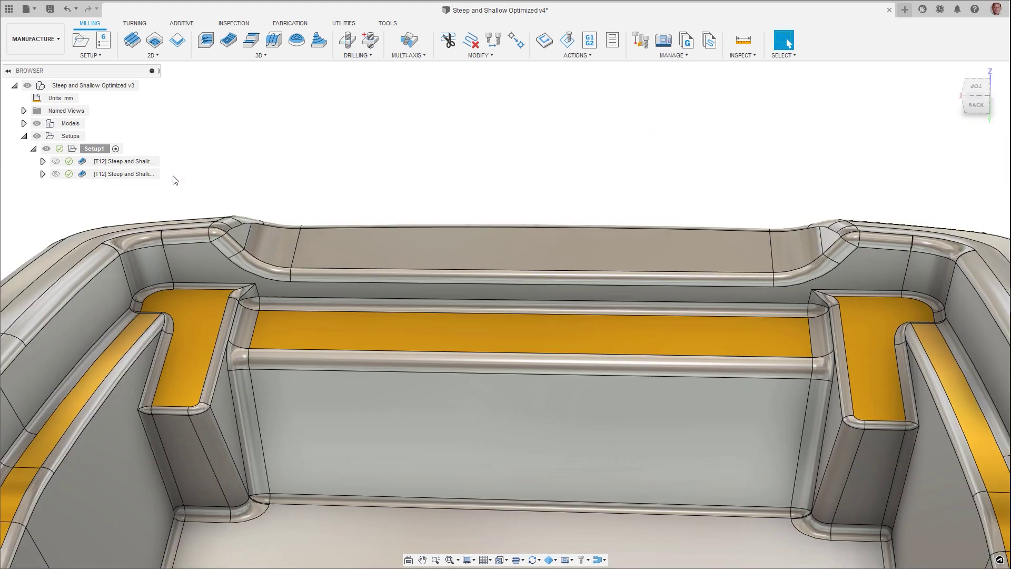
# Show and hide the second operation's toolpath on the part to compare
pyautogui.click(82, 177)
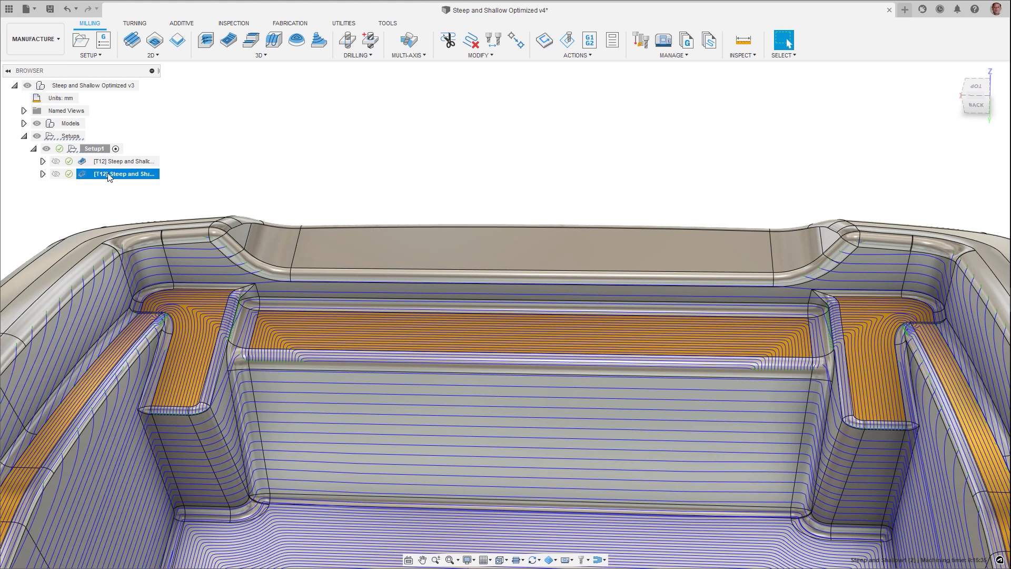
pyautogui.click(199, 176)
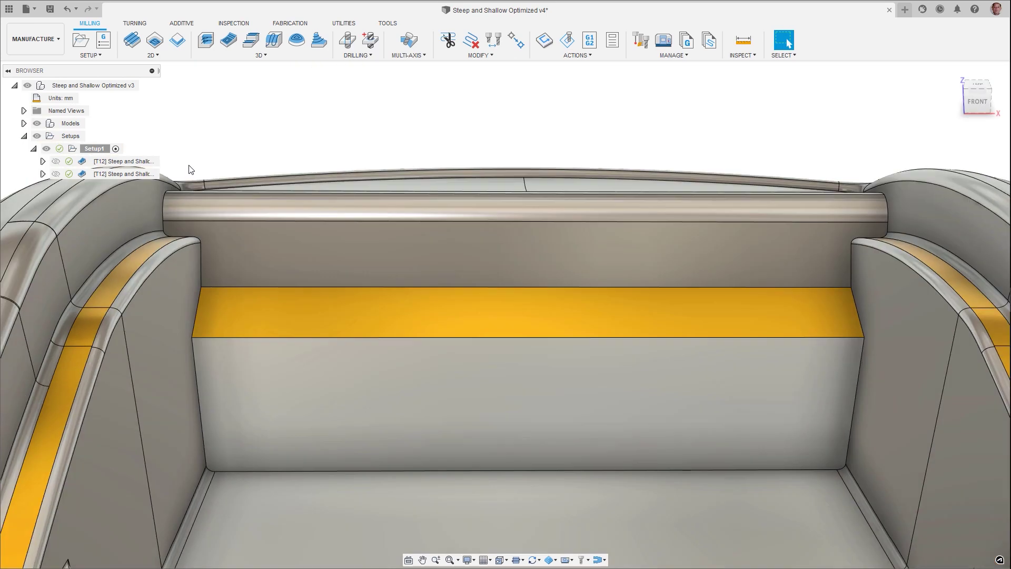
pyautogui.click(150, 174)
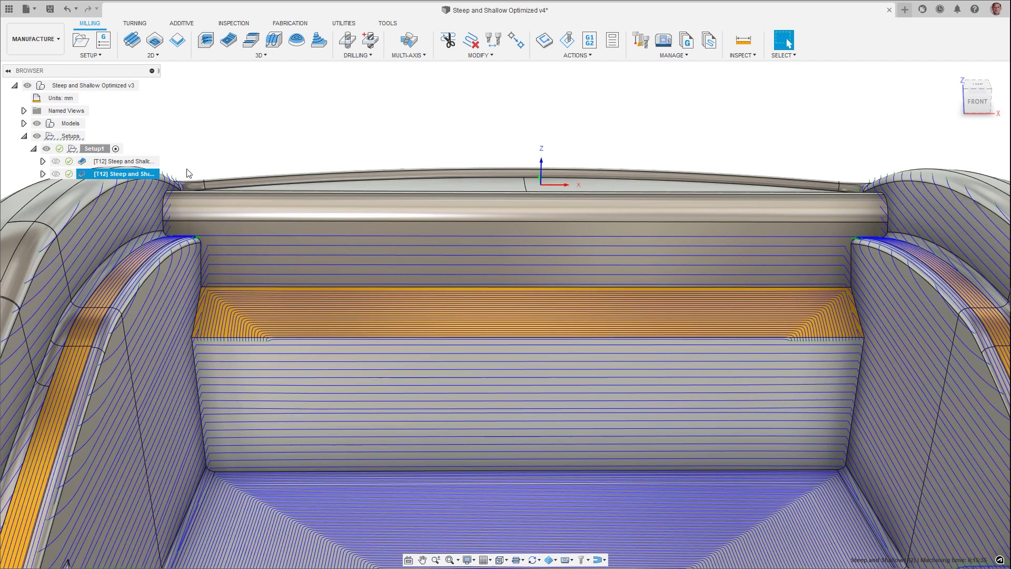
pyautogui.click(206, 166)
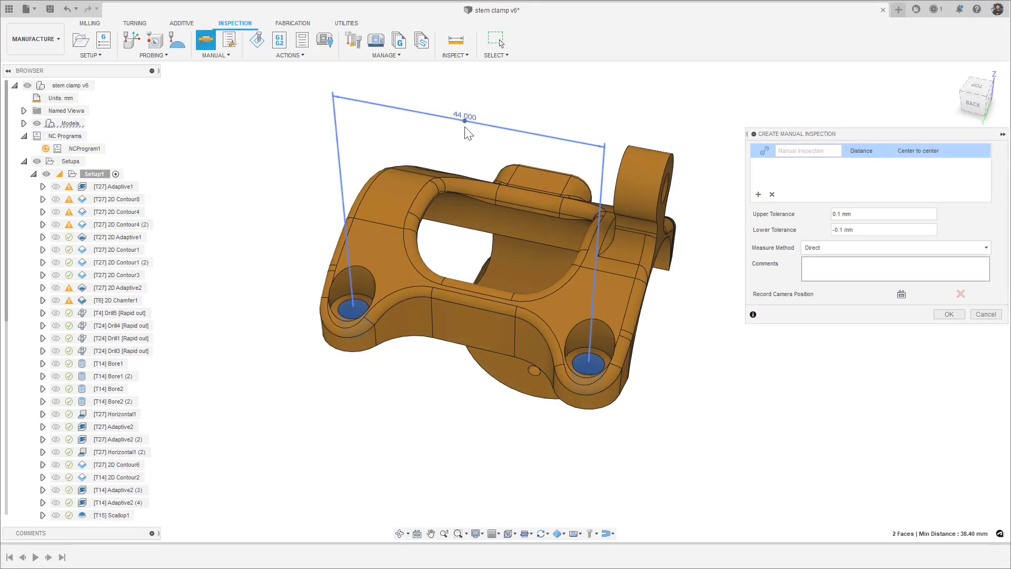
# Create the Mounting Holes manual inspection with 0.15 tolerance measured from minimum distance
pyautogui.click(787, 153)
pyautogui.write('Mounting Holes')
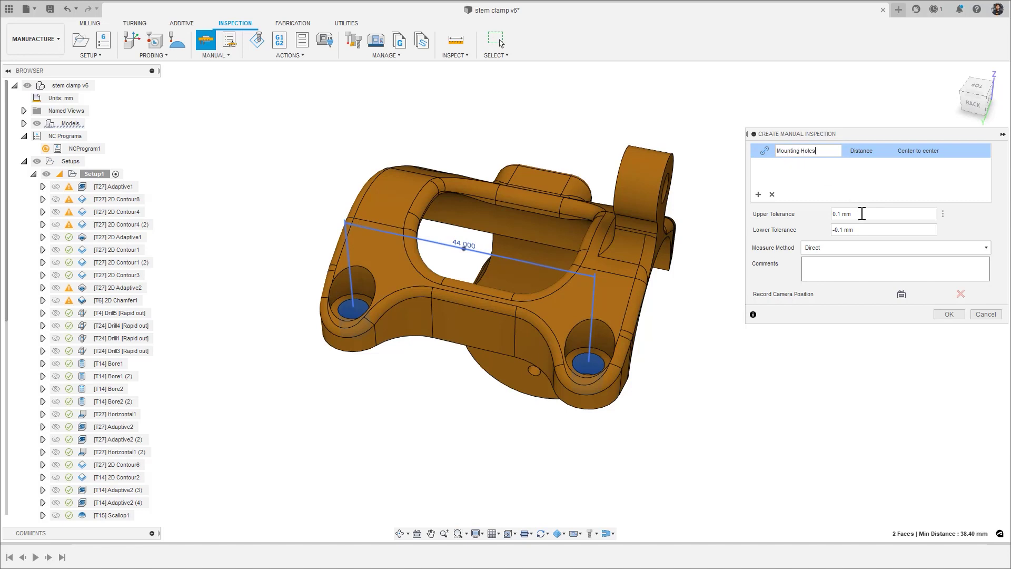
pyautogui.click(863, 213)
pyautogui.write('0.15')
pyautogui.click(845, 248)
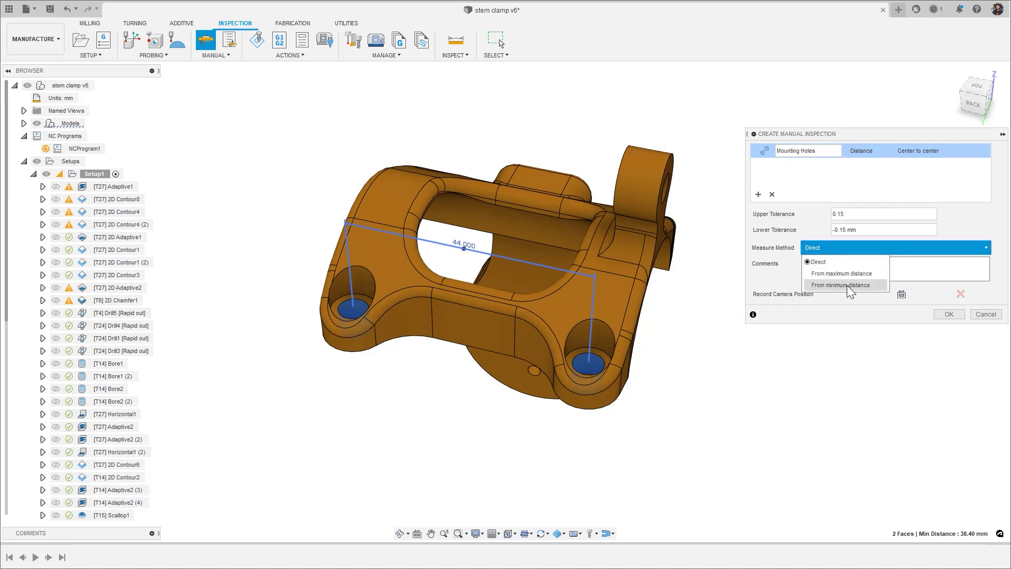
pyautogui.click(846, 285)
pyautogui.click(947, 314)
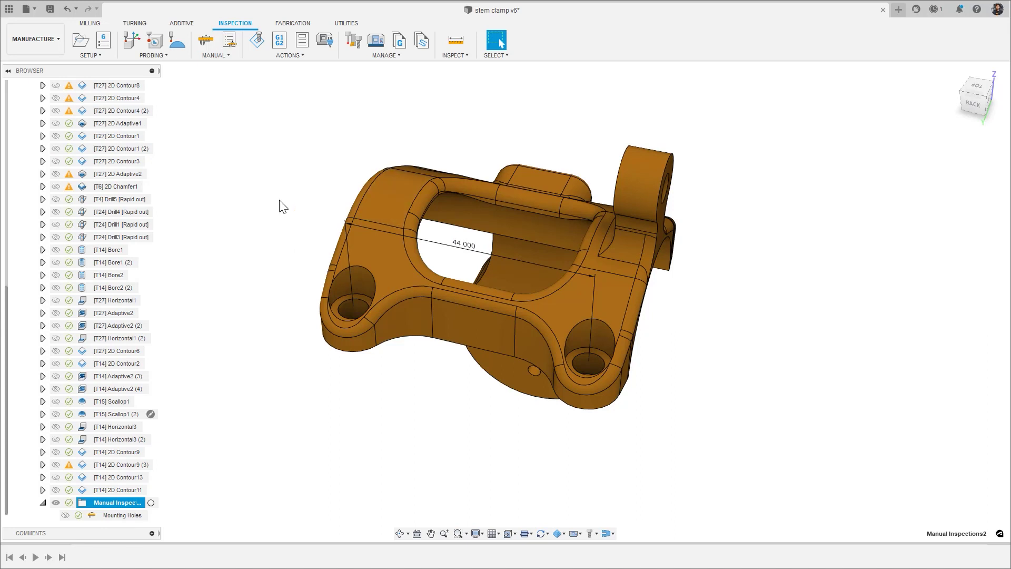
# Record measured inspection results, entering values such as 5.58 and 38.4
pyautogui.click(229, 41)
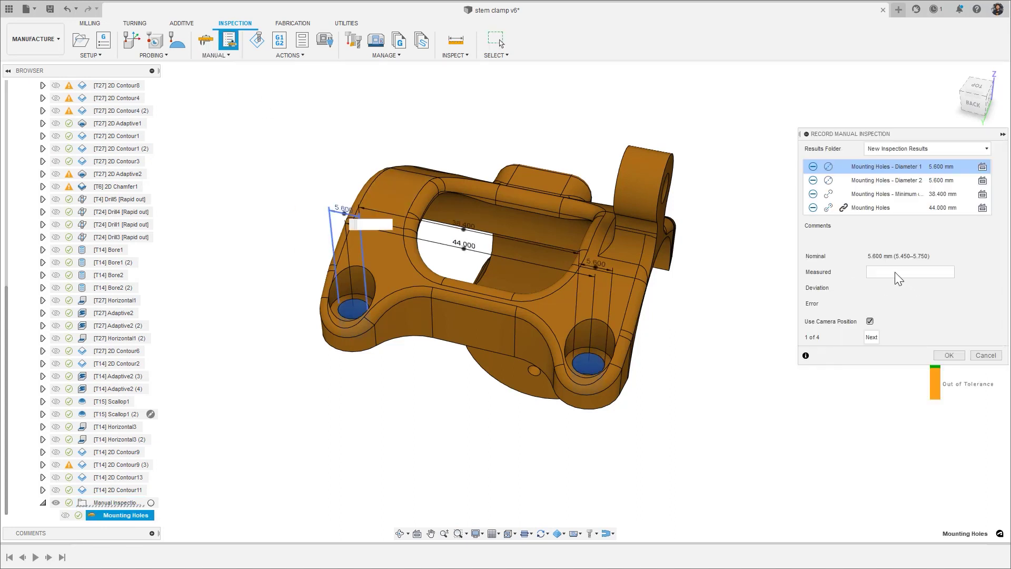
pyautogui.write('5.58')
pyautogui.press('Return')
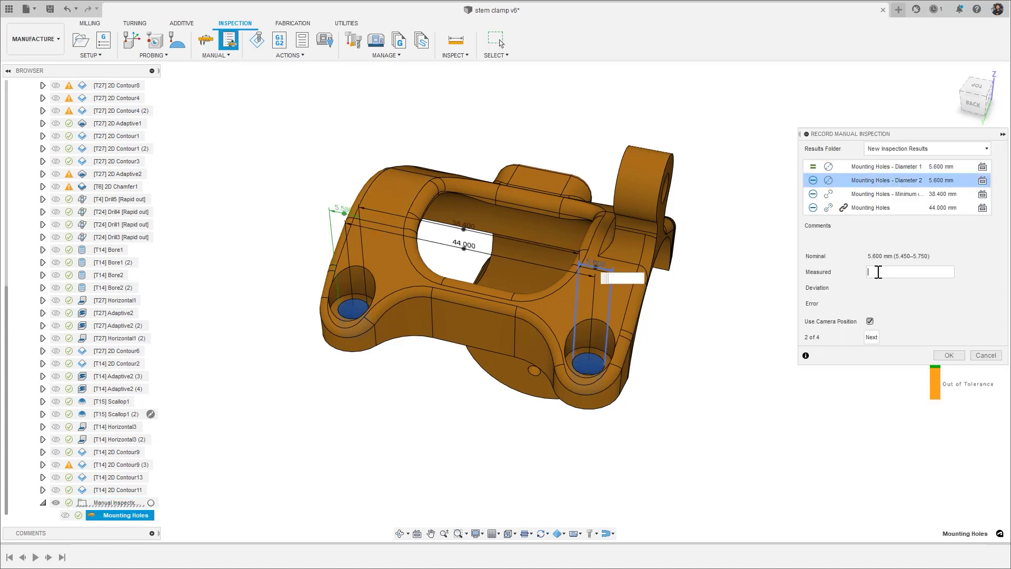
pyautogui.press('Return')
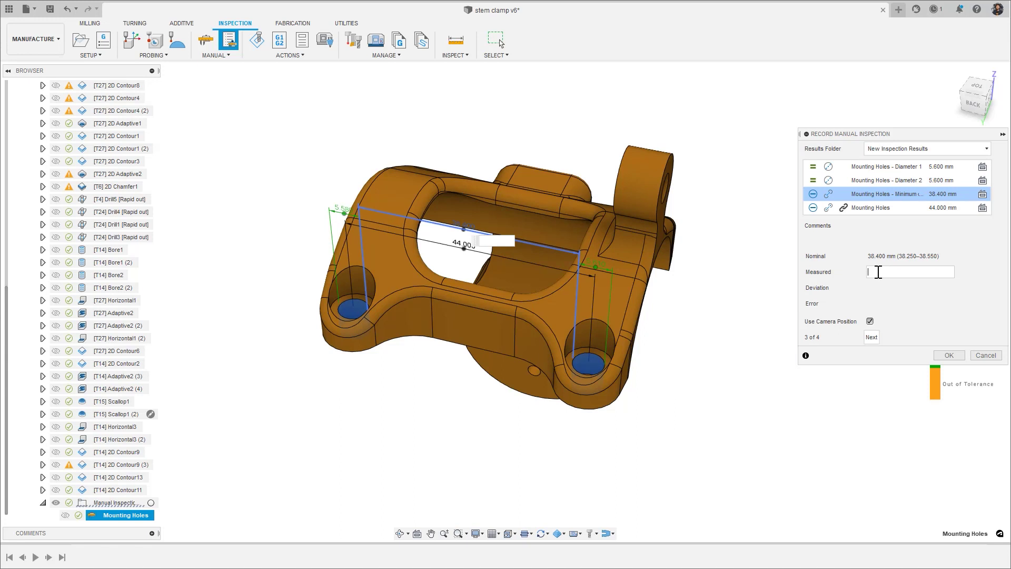
pyautogui.write('38.4')
pyautogui.press('Return')
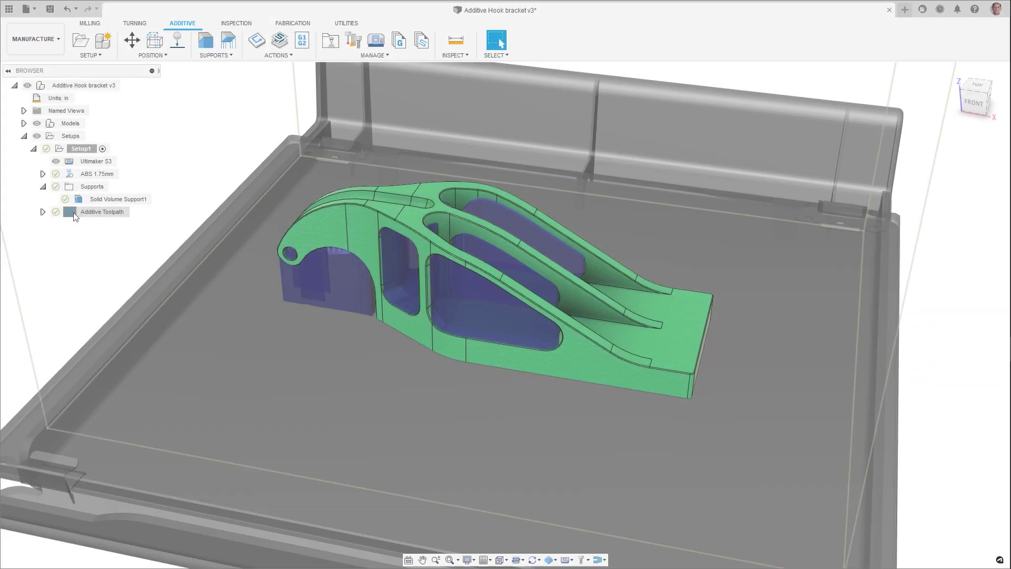
# In the additive toolpath's Print Statistics, enter .15 USD per kWh and 25 USD per kg
pyautogui.rightClick(75, 213)
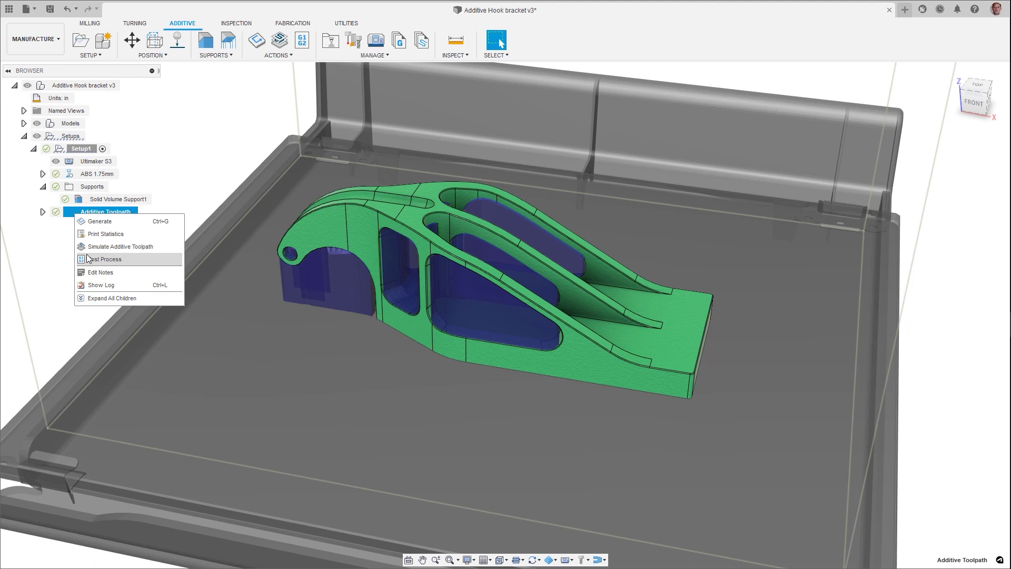
pyautogui.click(295, 368)
pyautogui.rightClick(121, 213)
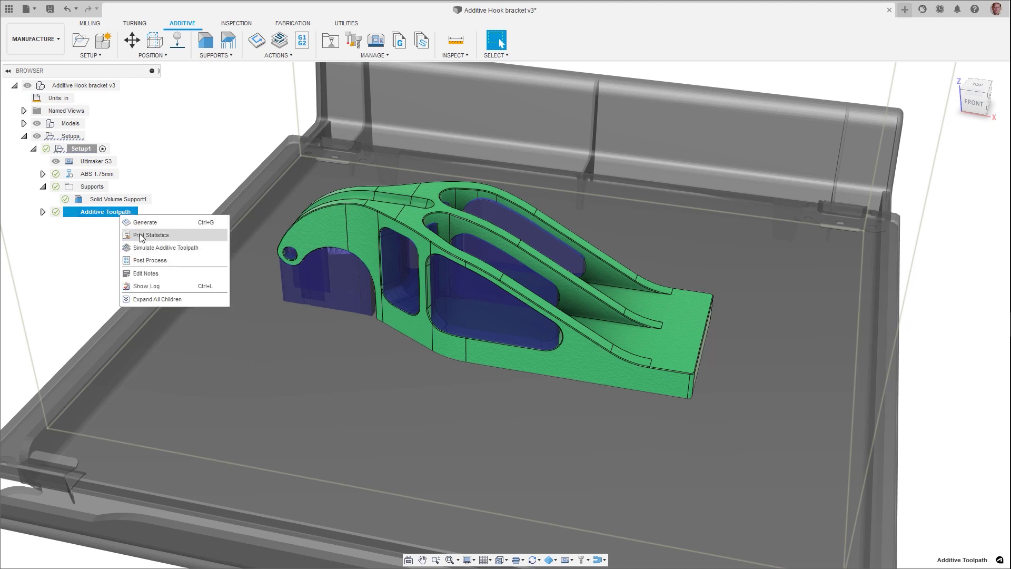
pyautogui.click(141, 239)
pyautogui.click(968, 148)
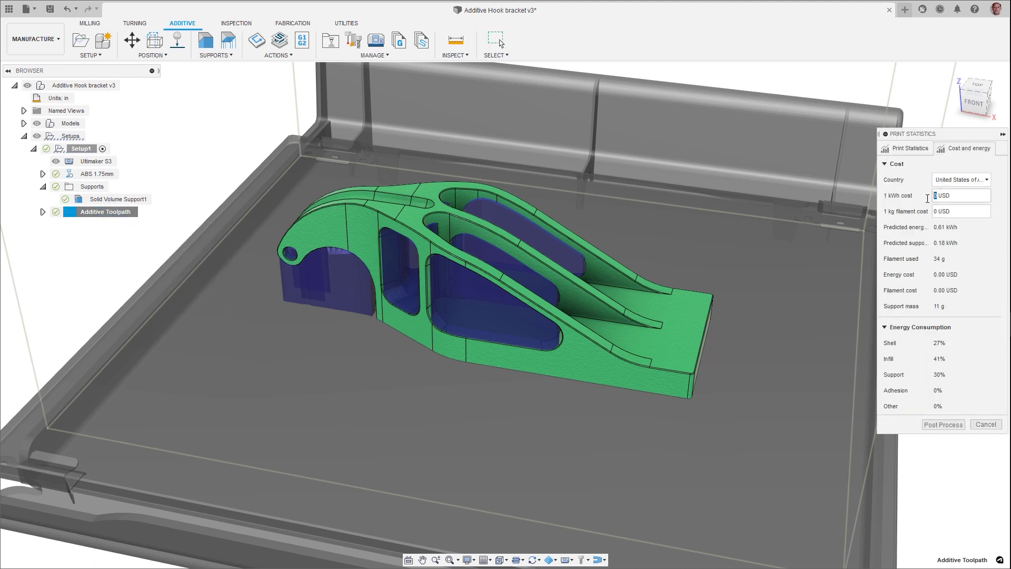
pyautogui.write('.1525')
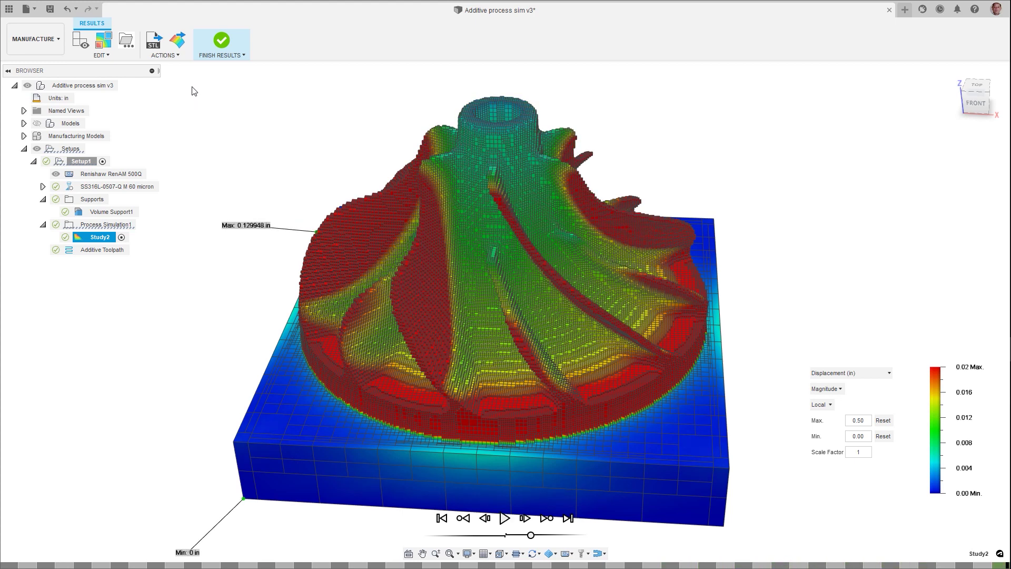
# View the Export Compensated STL and Export Warped STL options in the ACTIONS dropdown
pyautogui.click(181, 56)
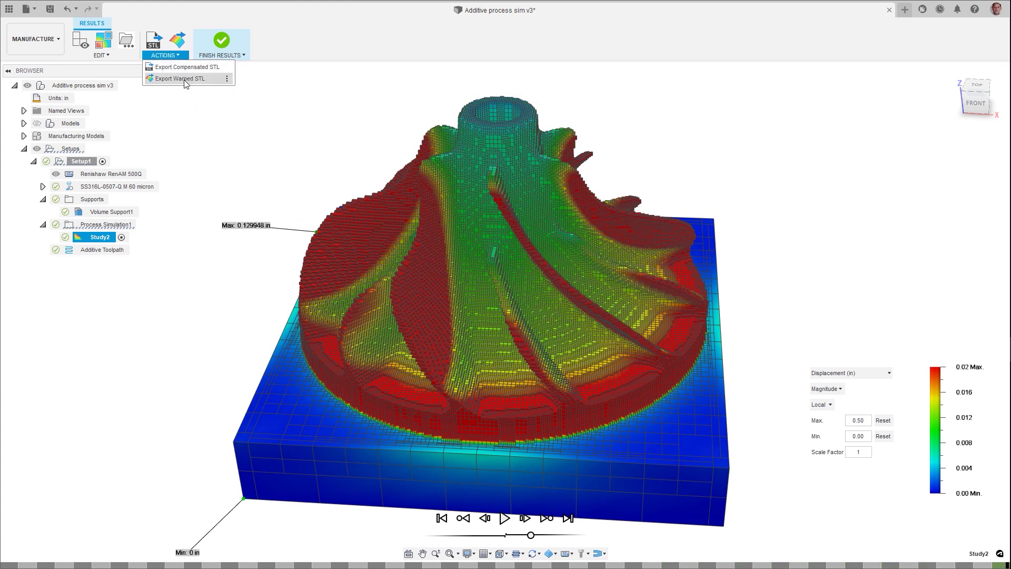